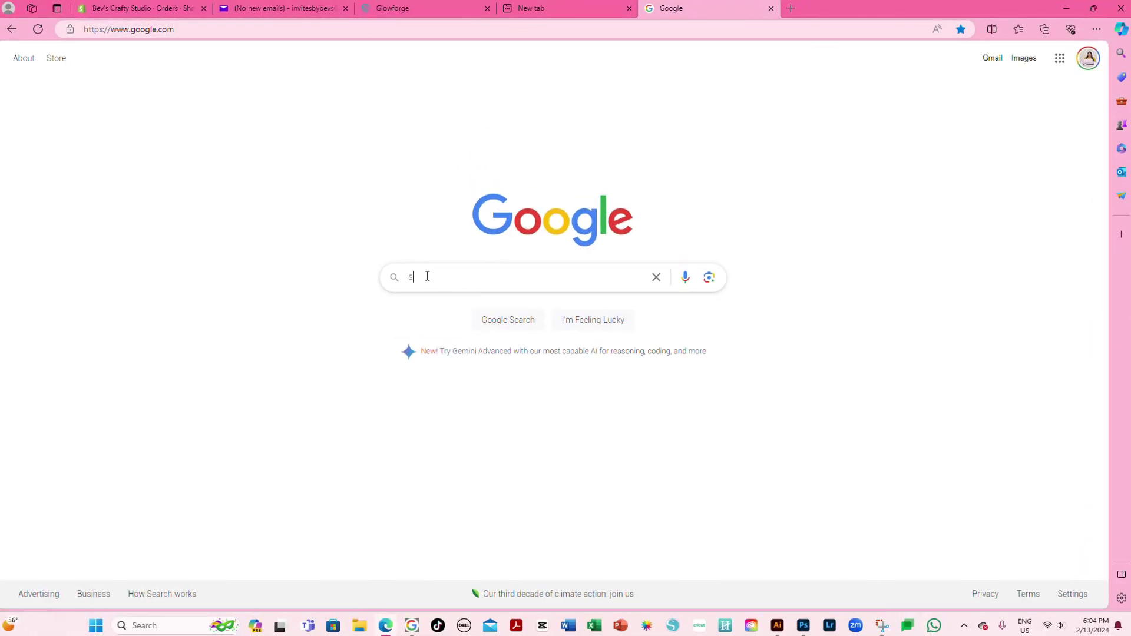
# Step: Search for Silhouette and open the official Silhouette America website
pyautogui.write('ilhouette')
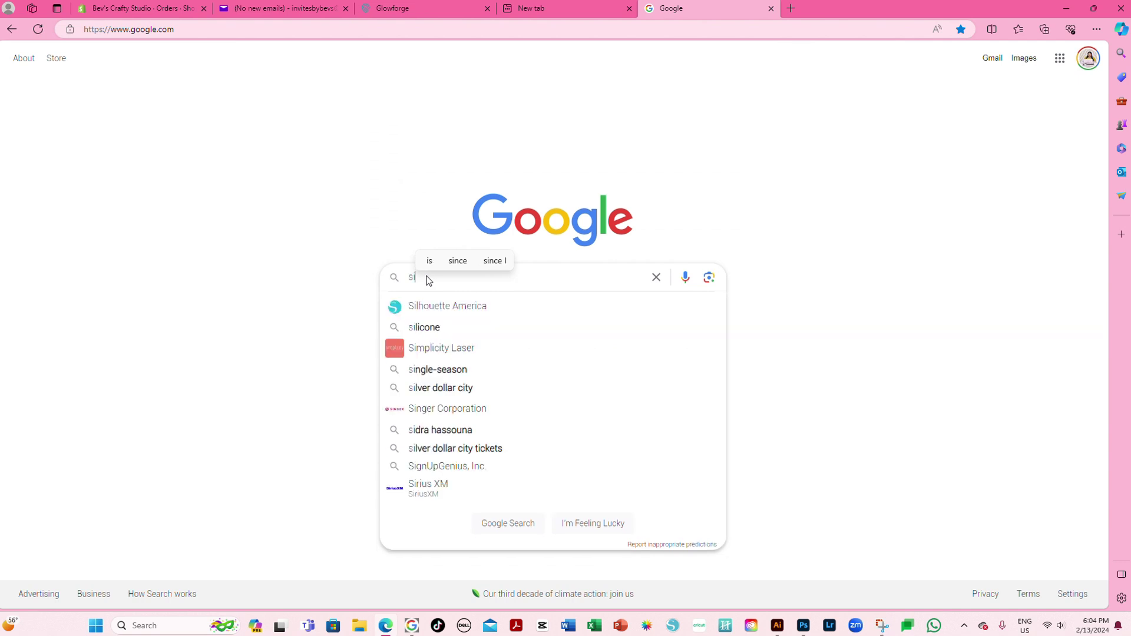
pyautogui.click(425, 309)
pyautogui.click(192, 503)
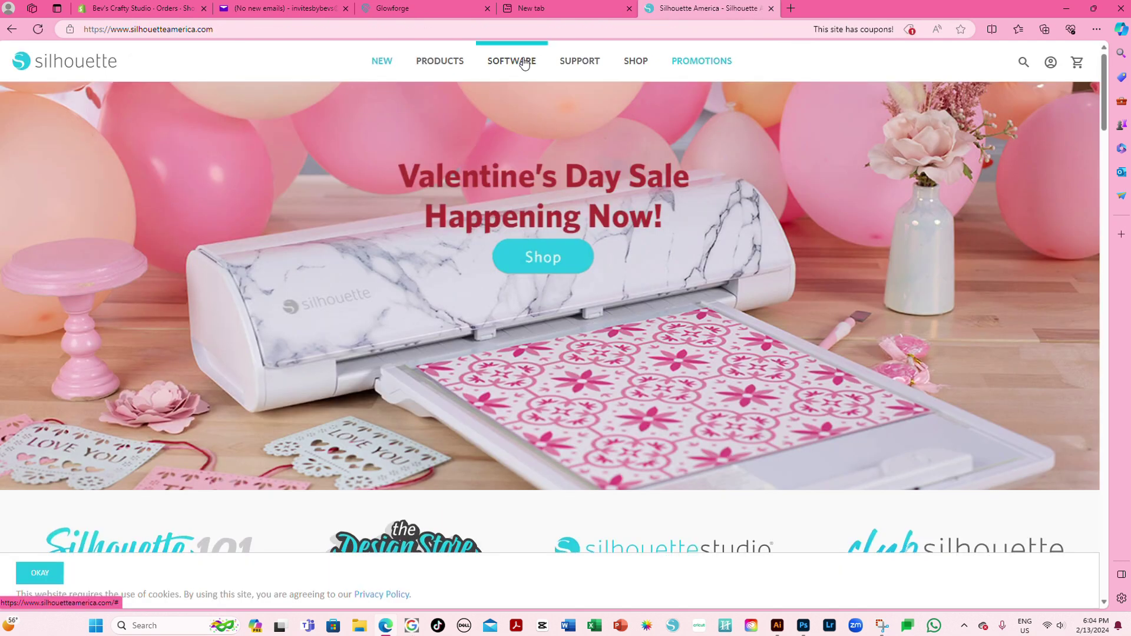
# Step: Go to Software > Get Software and scroll through the system requirements table
pyautogui.moveTo(524, 65)
pyautogui.click(412, 99)
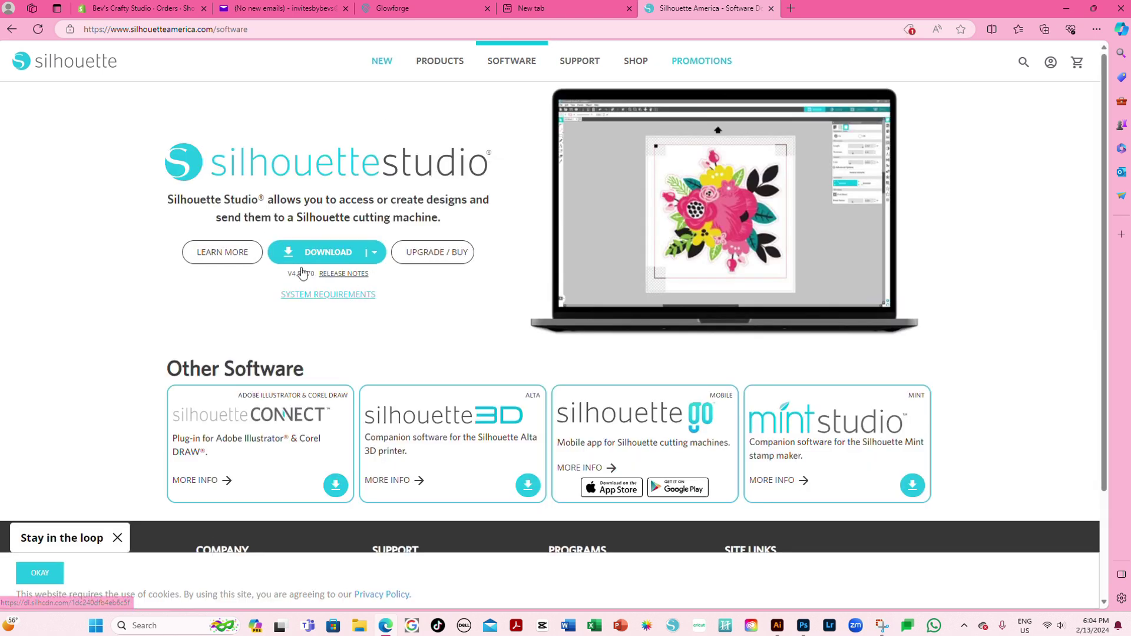
pyautogui.click(319, 299)
pyautogui.scroll(-3, 323, 304)
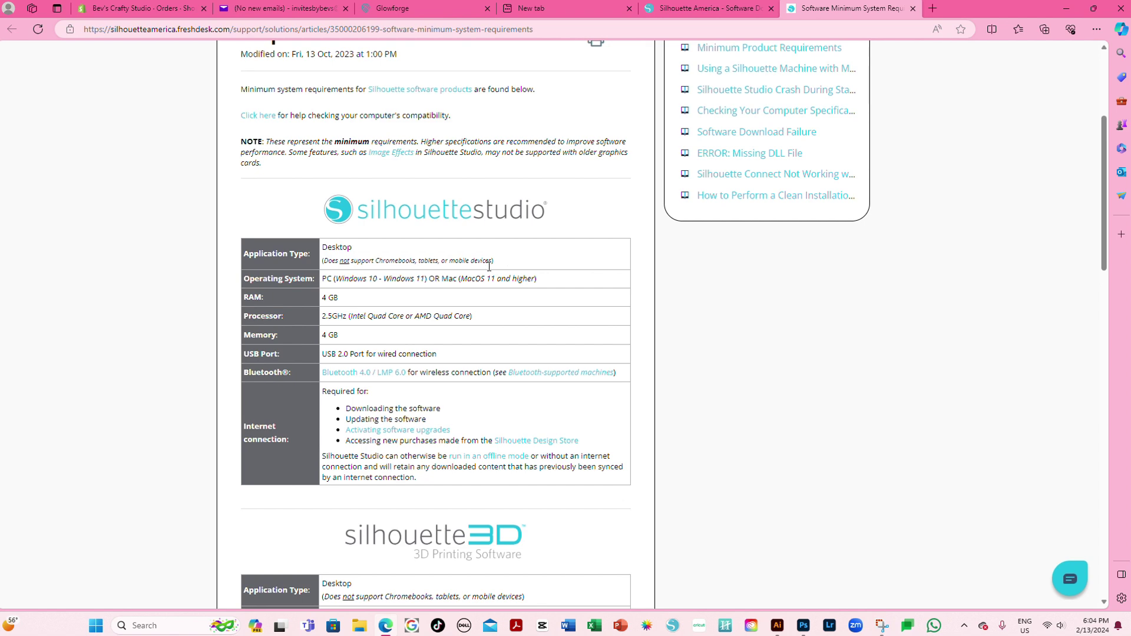
pyautogui.scroll(-2, 482, 268)
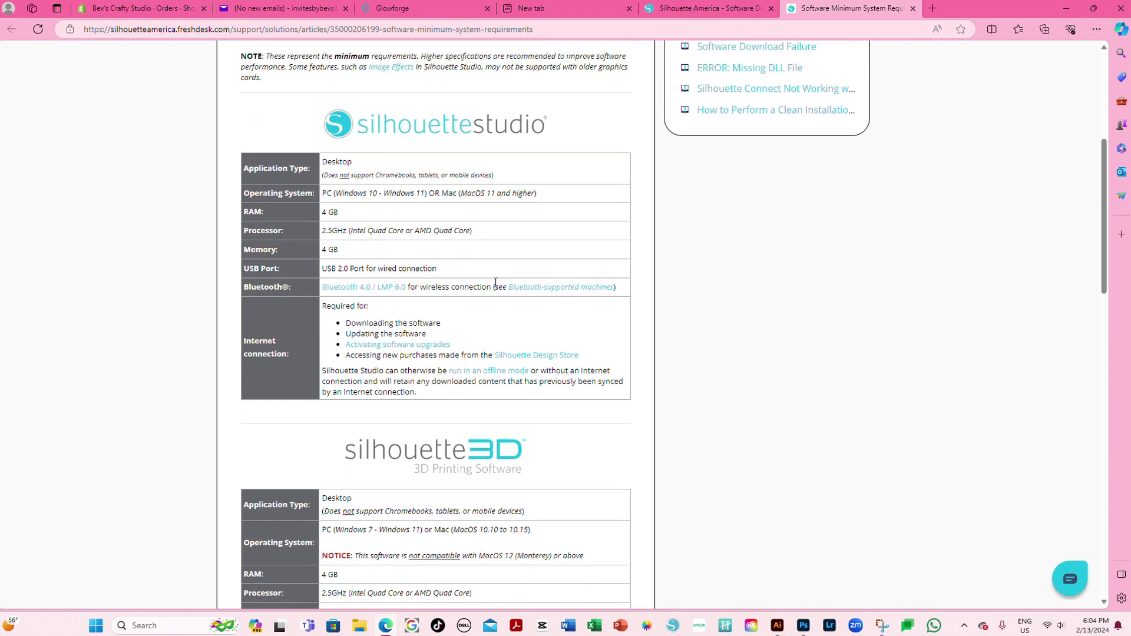
pyautogui.scroll(2, 495, 283)
pyautogui.scroll(-1, 515, 289)
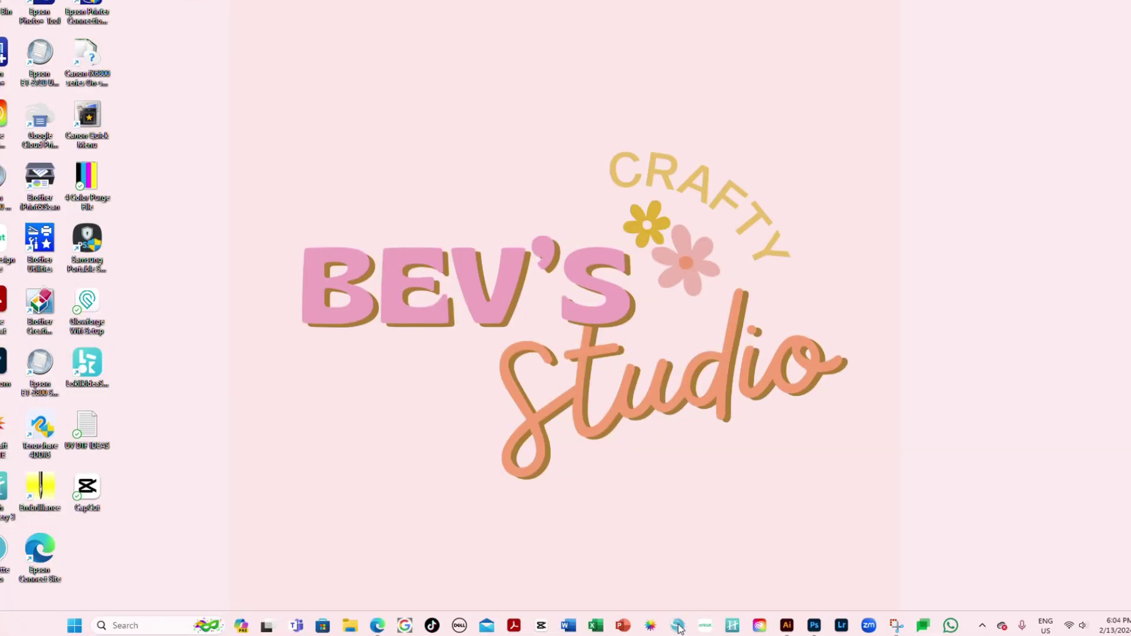
# Step: Launch Silhouette Studio and set up the page with the Cameo 12 x 12 mat and Letter media
pyautogui.click(678, 626)
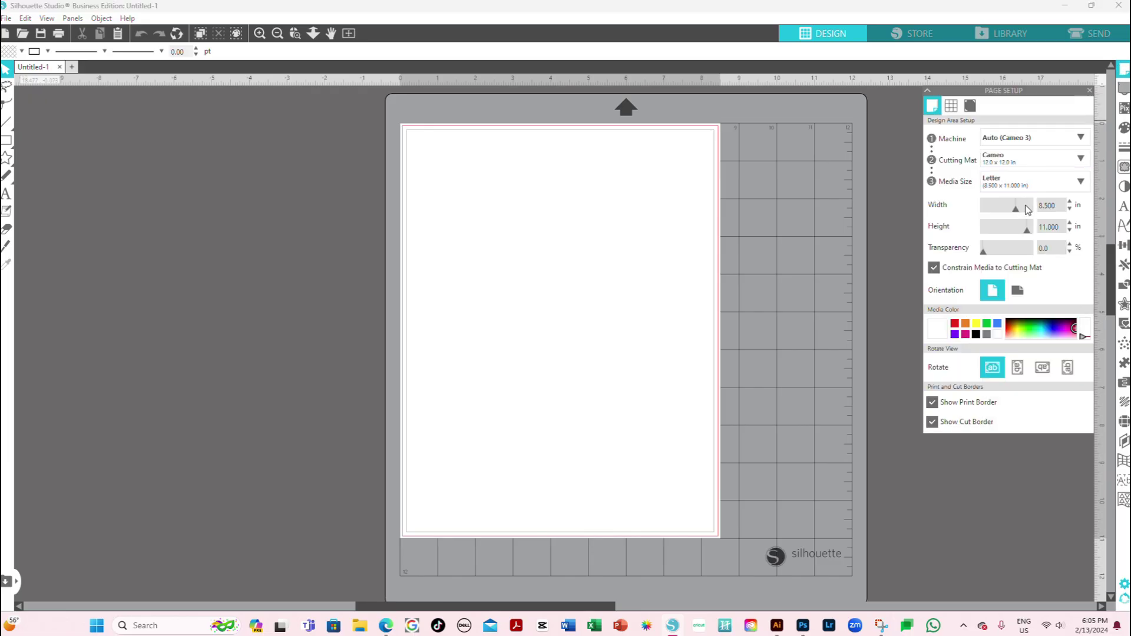
pyautogui.click(1020, 139)
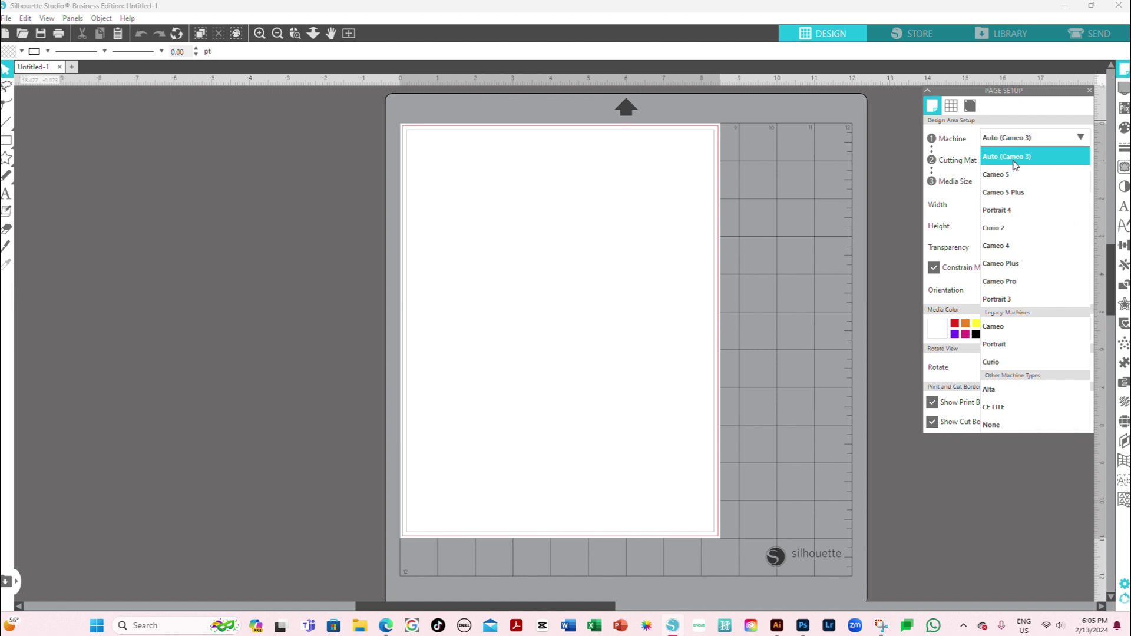
pyautogui.click(1015, 160)
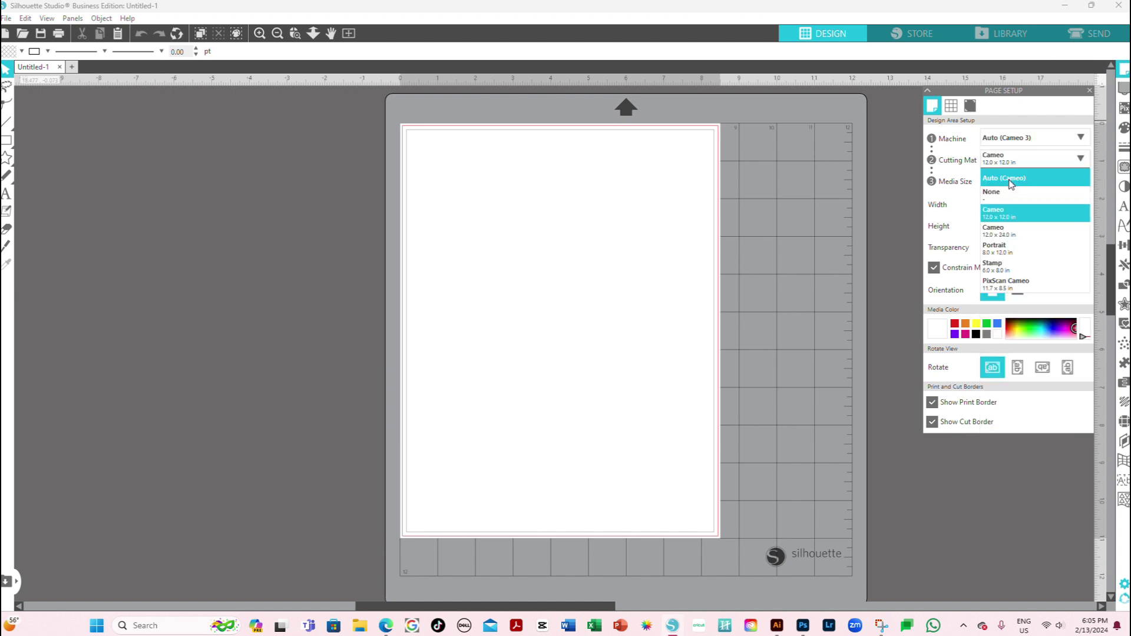
pyautogui.click(1006, 216)
pyautogui.click(1009, 182)
pyautogui.click(1007, 275)
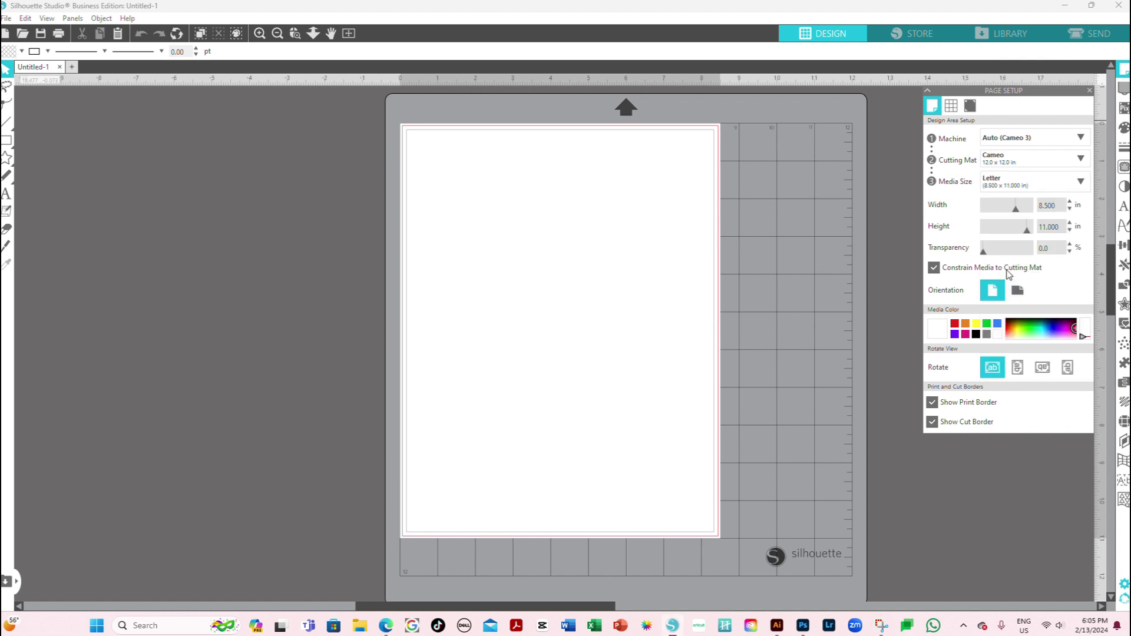
# Step: Review the Grid and Registration Marks settings, then bring up File > Merge
pyautogui.click(951, 106)
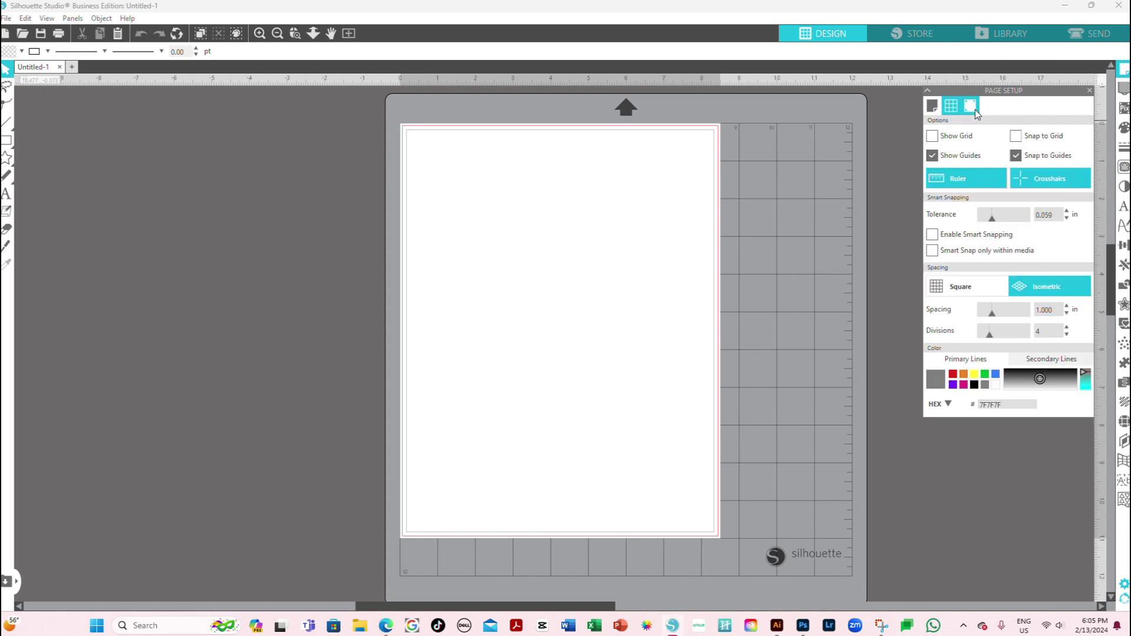
pyautogui.click(976, 112)
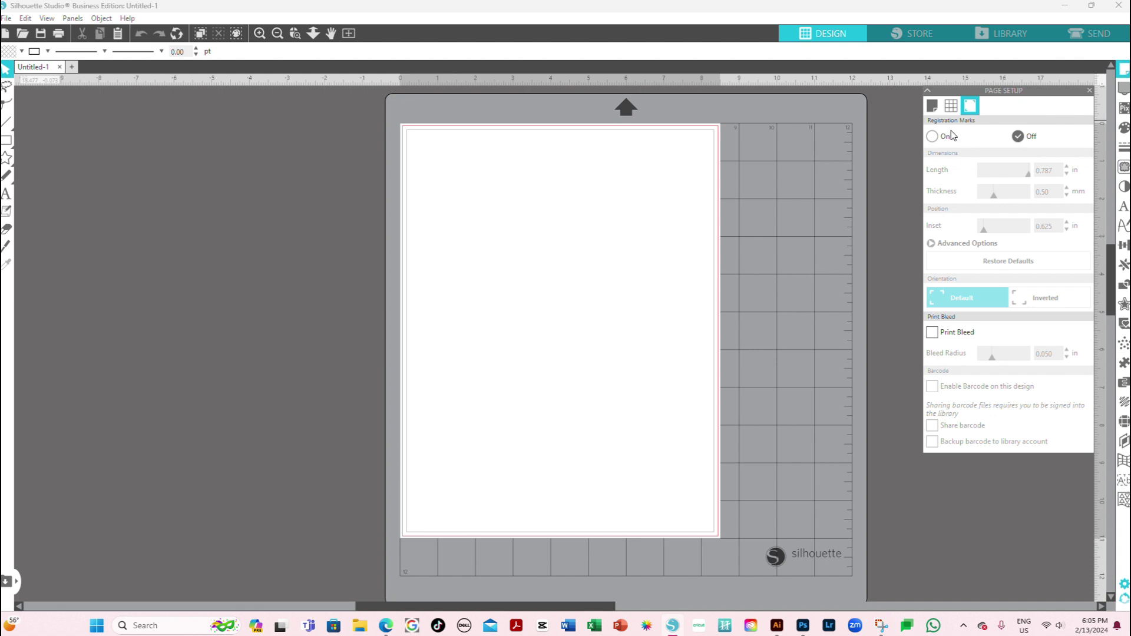
pyautogui.click(933, 107)
pyautogui.click(6, 19)
pyautogui.click(38, 97)
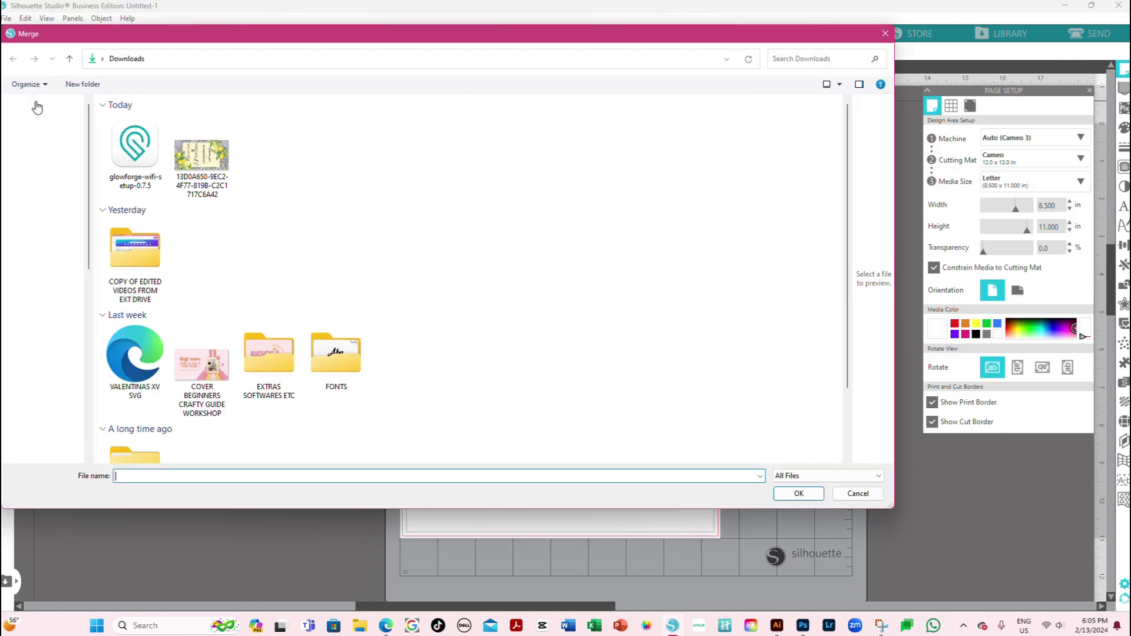
# Step: Merge the bulldog mascot image onto the page and enlarge it to about 8.07 × 5.77 in
pyautogui.scroll(-10, 313, 318)
pyautogui.click(470, 318)
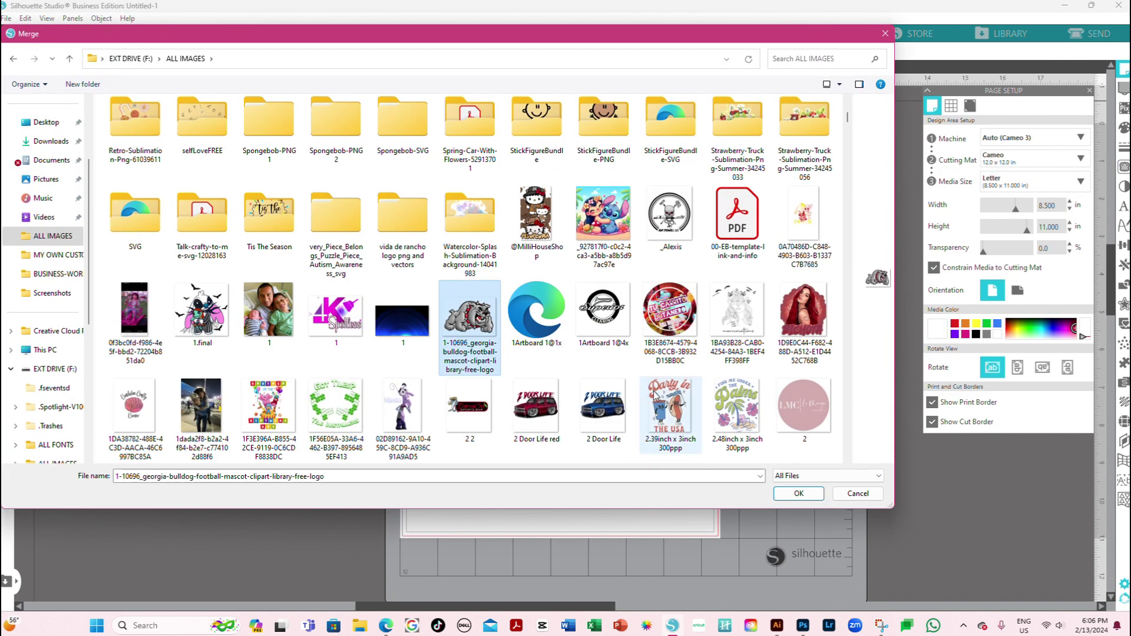
pyautogui.click(799, 494)
pyautogui.moveTo(513, 206); pyautogui.dragTo(713, 373)
# Step: Deselect the bulldog and open the print preview of the page
pyautogui.click(6, 18)
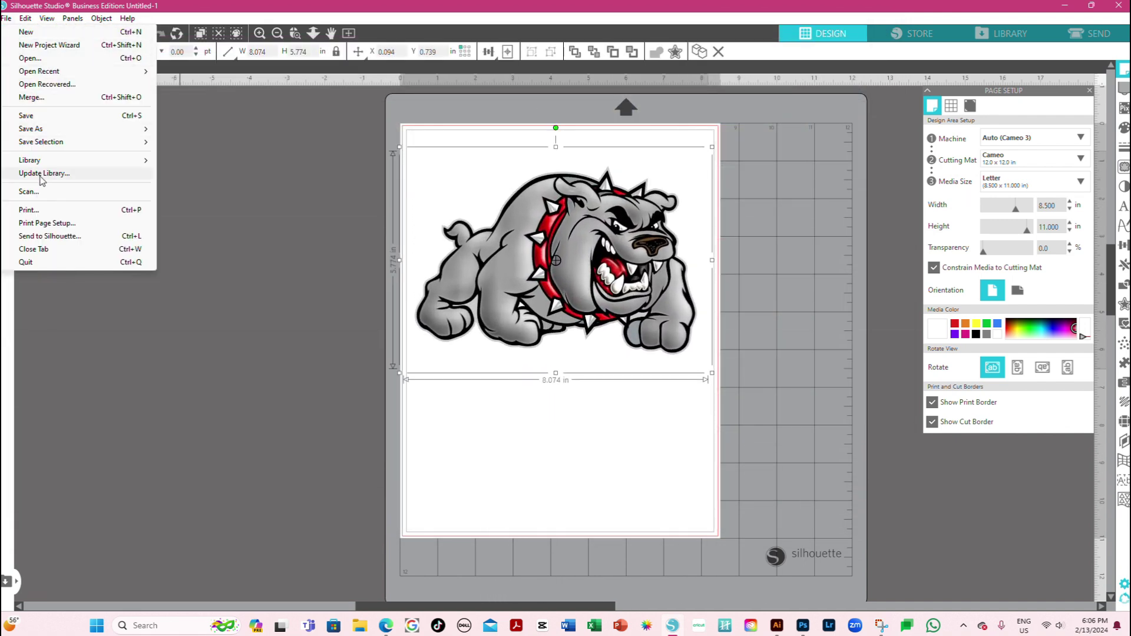
pyautogui.click(449, 429)
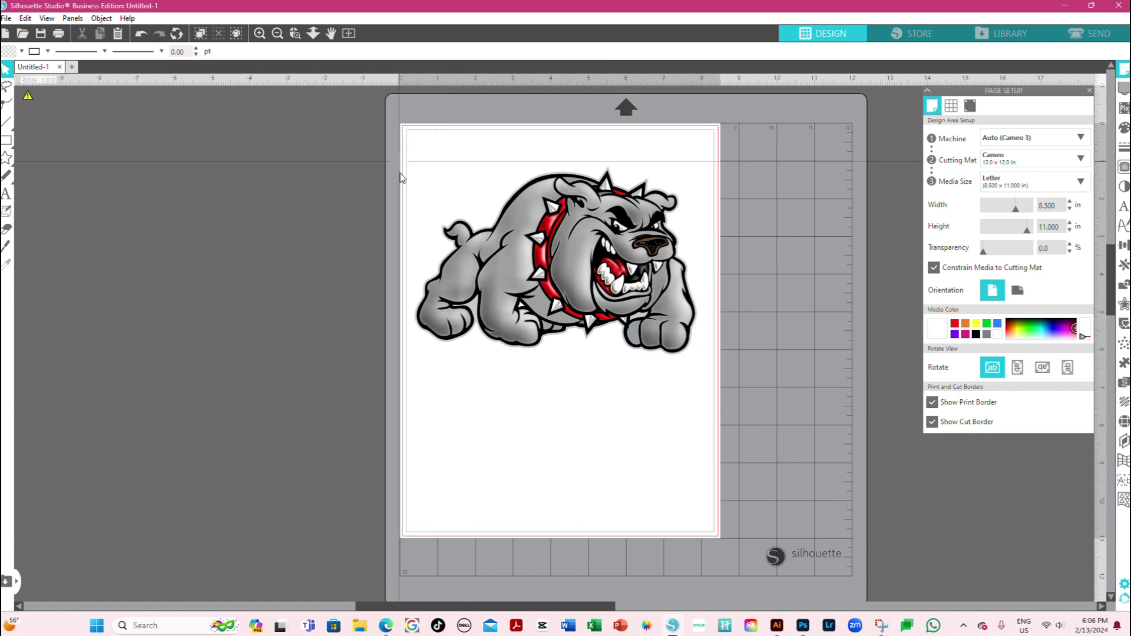
pyautogui.click(6, 18)
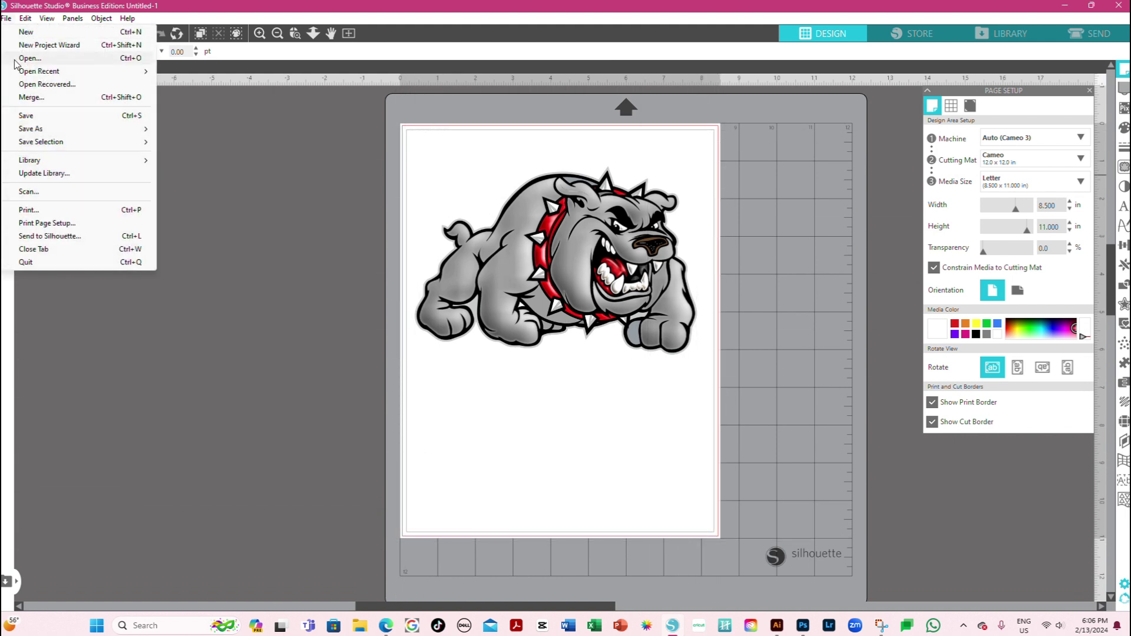
pyautogui.click(28, 210)
pyautogui.scroll(2, 1007, 453)
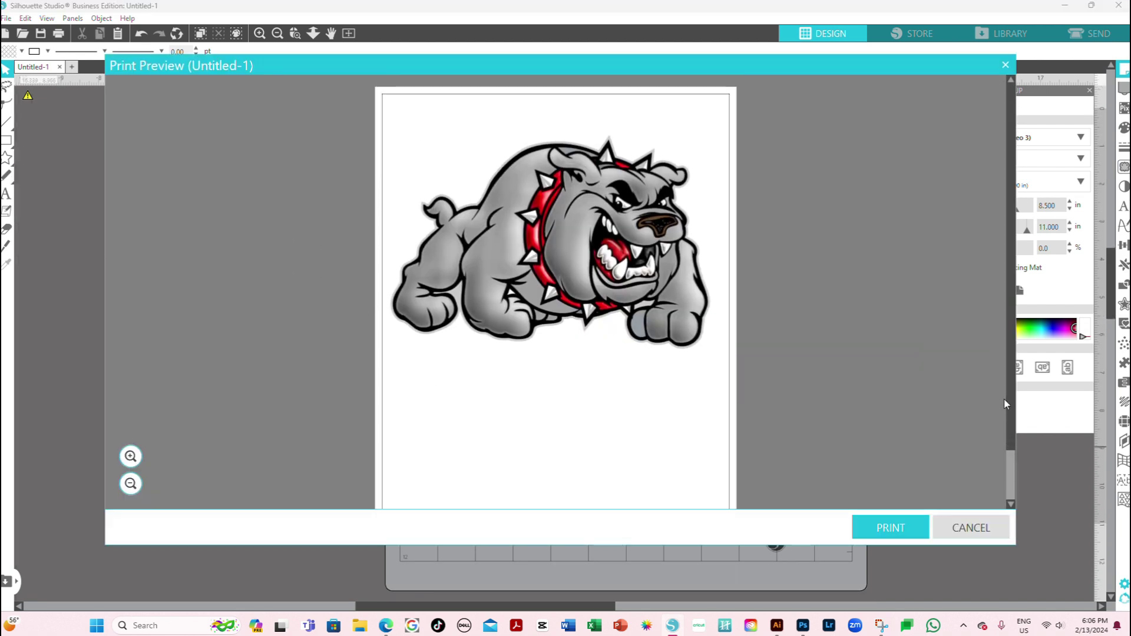
# Step: Choose the ET-15000 SUBLIMATION PRINTER and open its system printing preferences
pyautogui.click(886, 534)
pyautogui.click(189, 117)
pyautogui.click(203, 81)
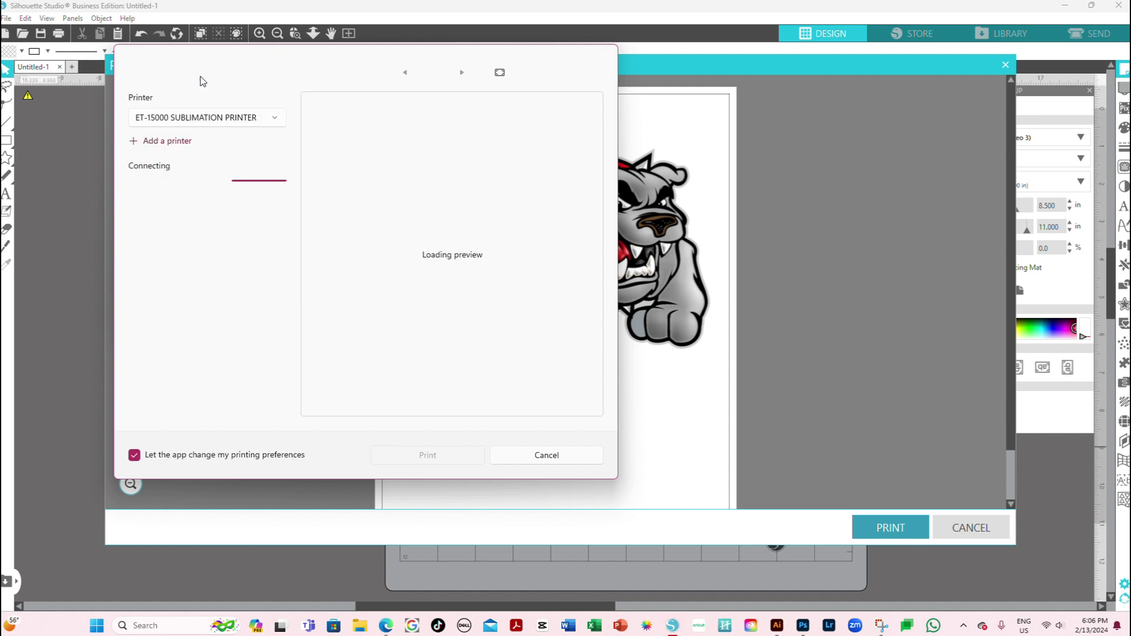
pyautogui.click(323, 134)
pyautogui.click(348, 178)
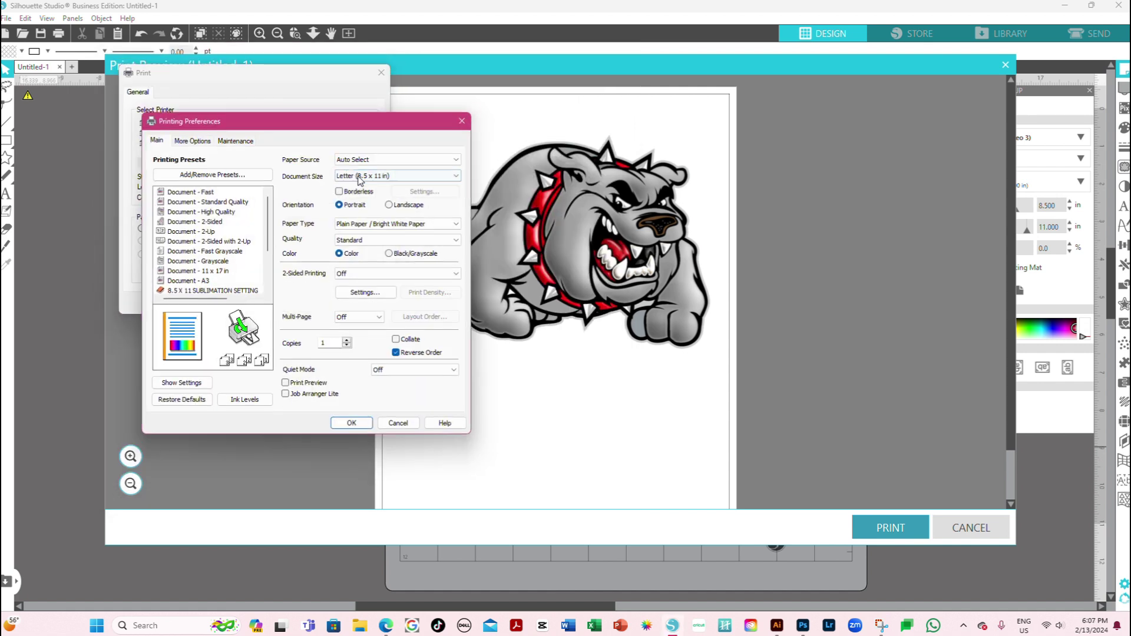
# Step: Set Letter size, Premium Presentation Paper Matte paper type, and High print quality
pyautogui.click(356, 177)
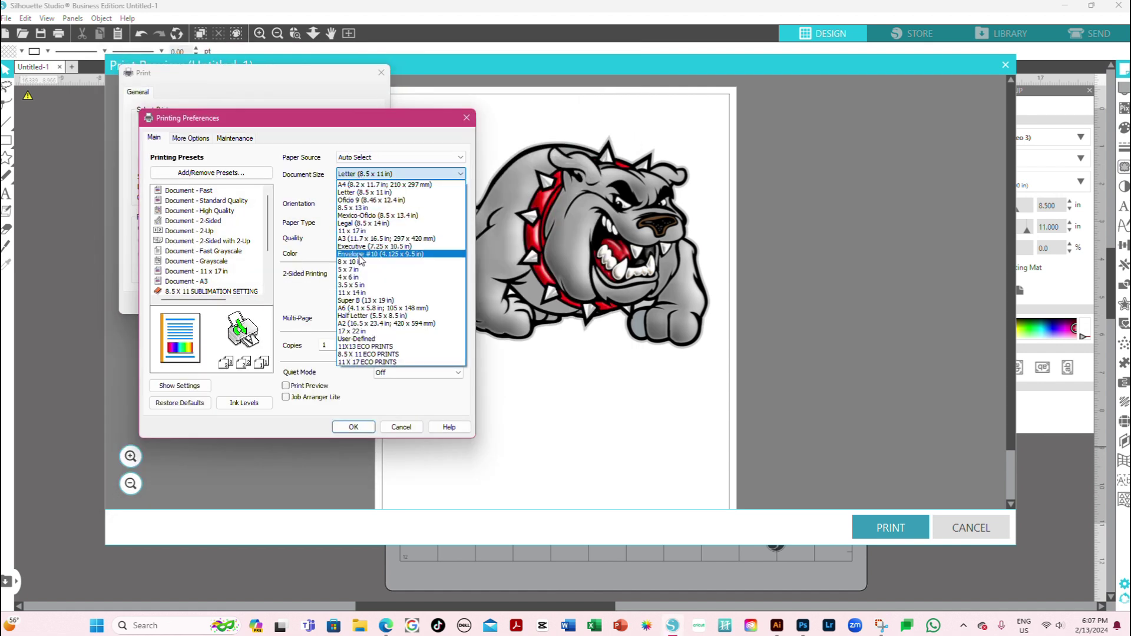
pyautogui.click(369, 199)
pyautogui.click(356, 231)
pyautogui.click(363, 297)
pyautogui.click(365, 240)
pyautogui.click(363, 260)
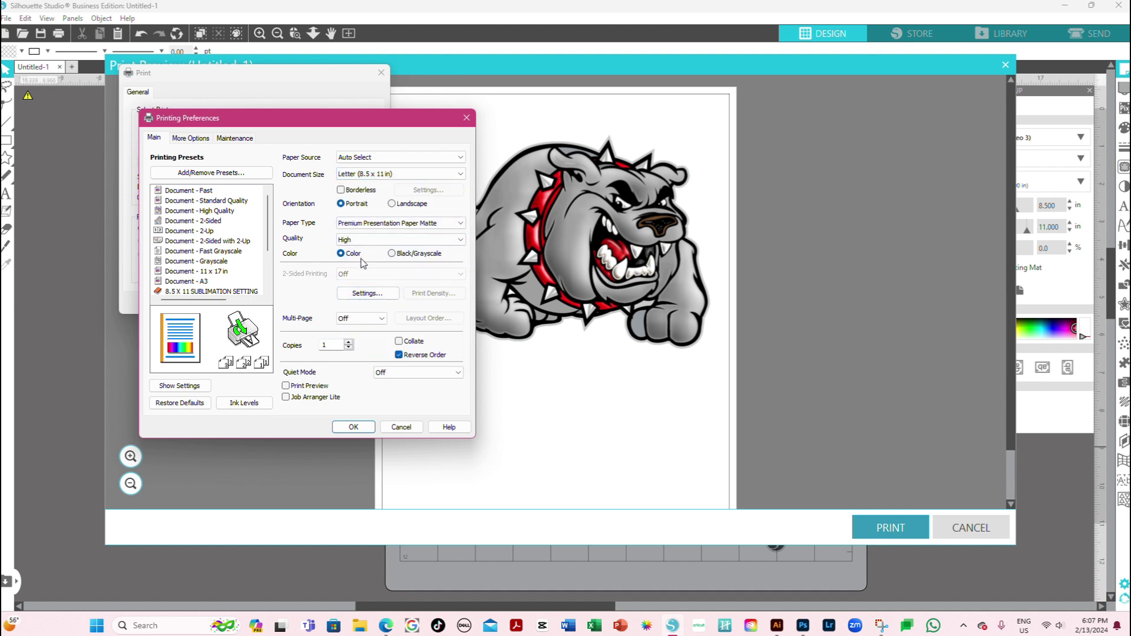
# Step: Set advanced colour correction to Color Controls with Adobe RGB mode
pyautogui.click(191, 138)
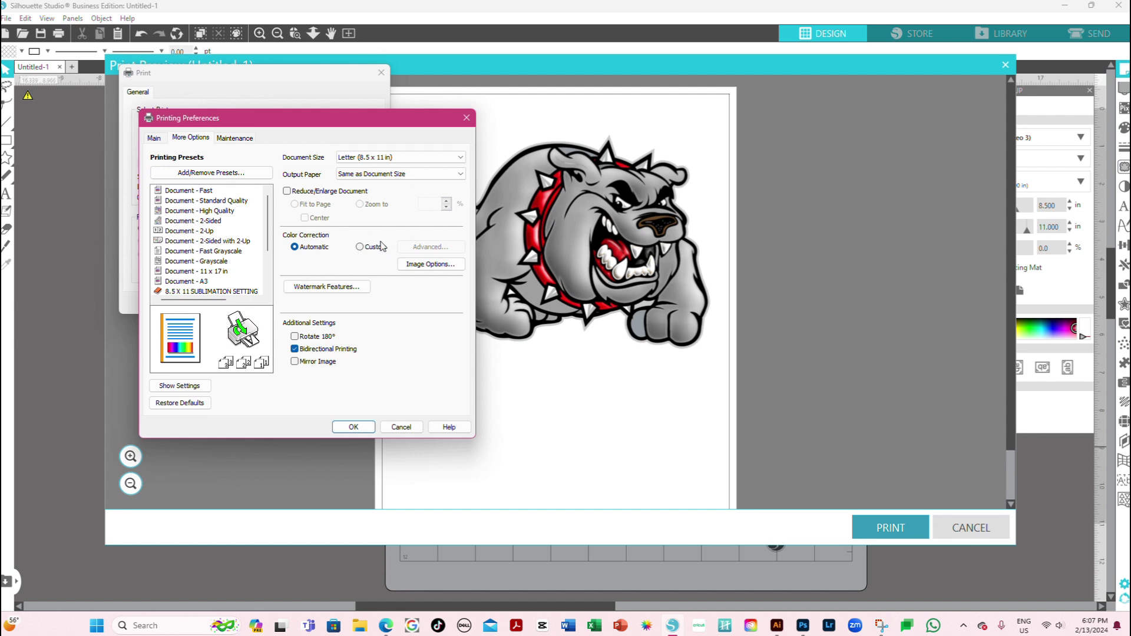
pyautogui.click(409, 244)
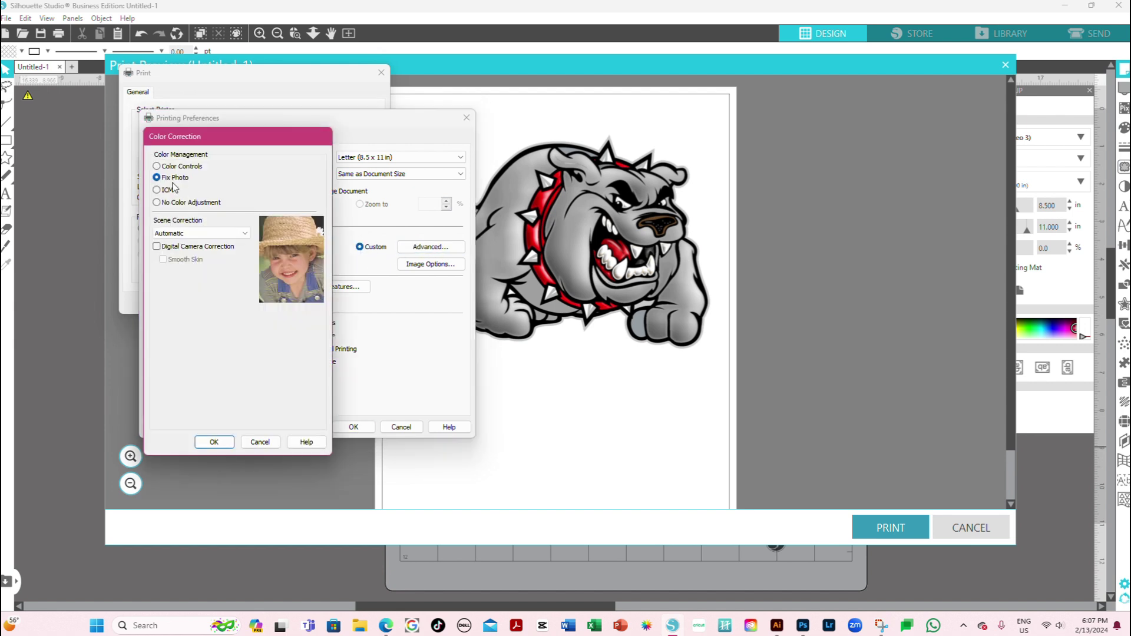
pyautogui.click(157, 167)
pyautogui.click(268, 223)
pyautogui.click(260, 239)
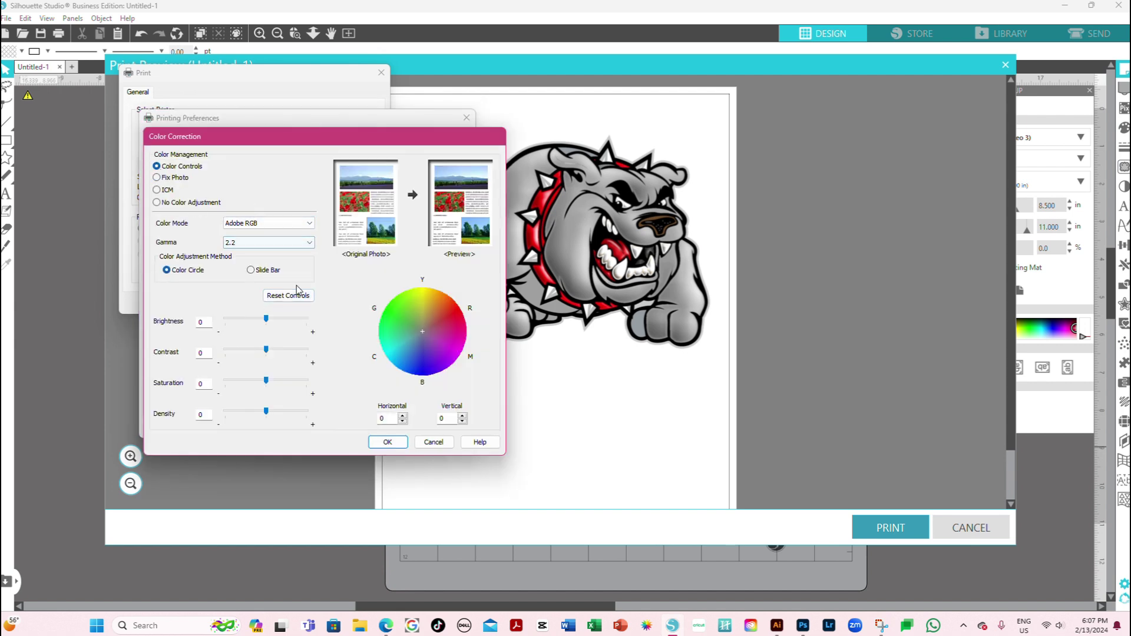
pyautogui.click(389, 443)
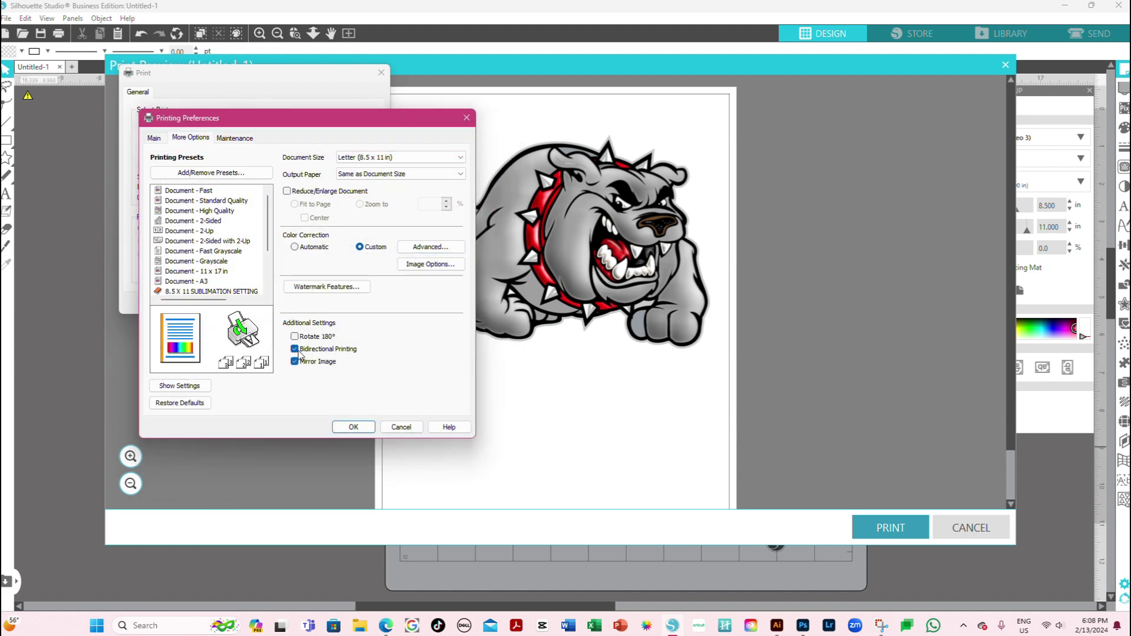
# Step: Check the saved presets, set Paper Source to Paper Cassette, and print the bulldog page
pyautogui.click(155, 138)
pyautogui.scroll(-3, 268, 235)
pyautogui.click(211, 173)
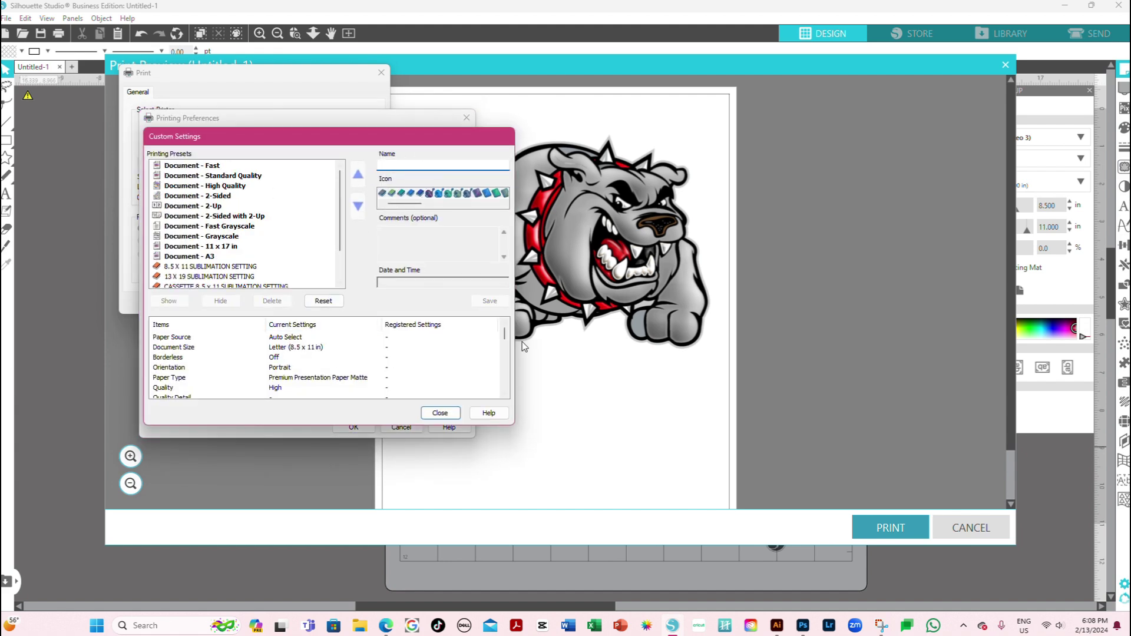
pyautogui.click(504, 365)
pyautogui.click(440, 414)
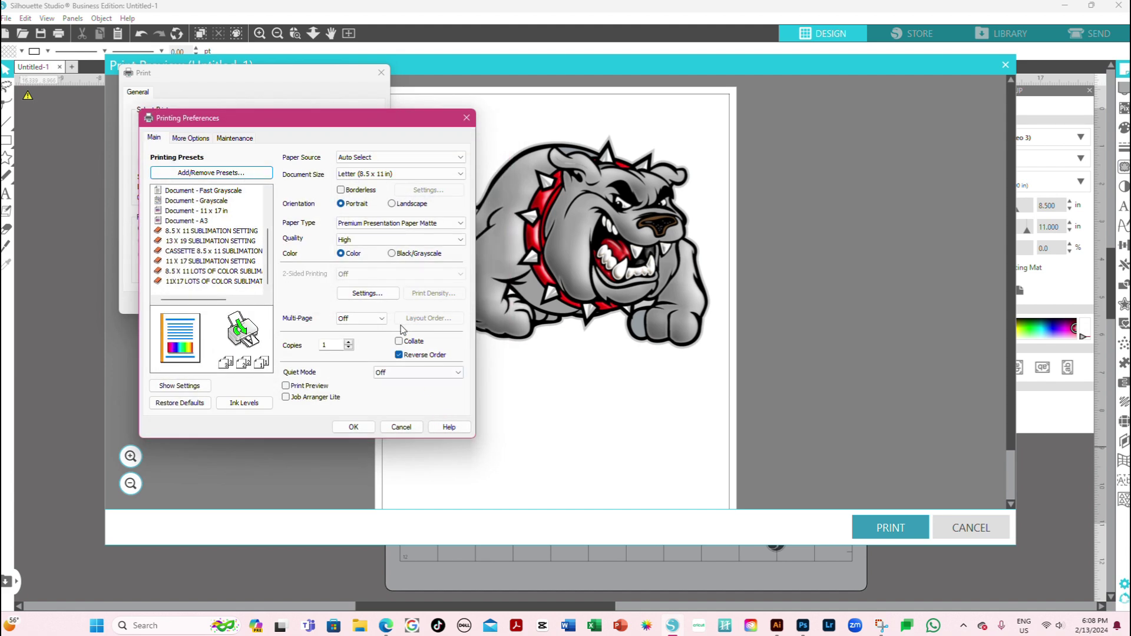
pyautogui.click(377, 157)
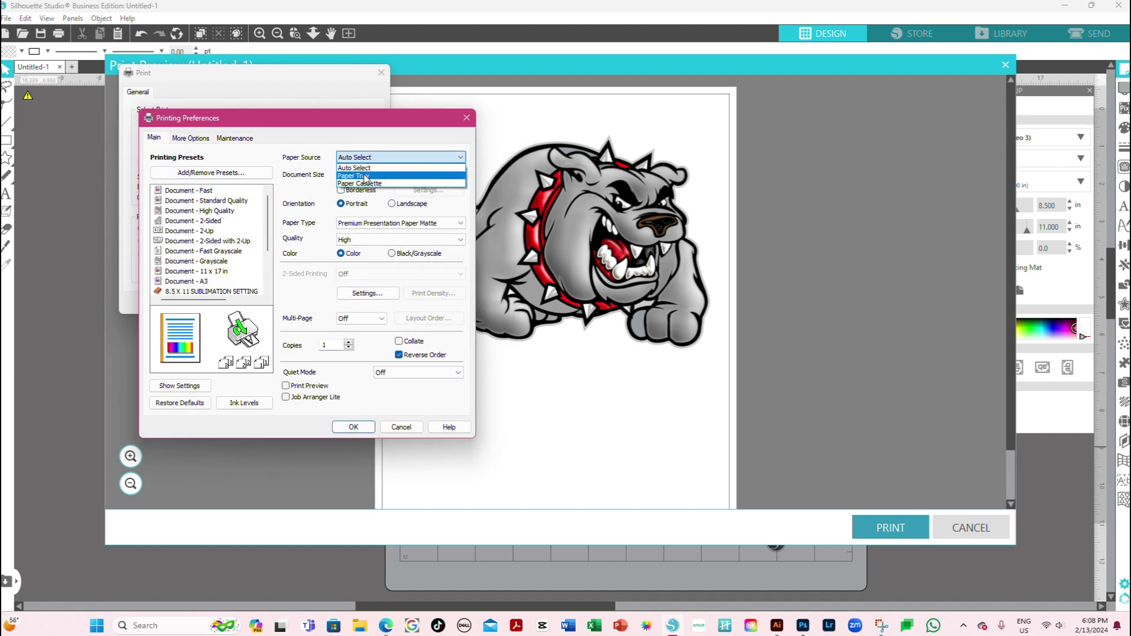
pyautogui.click(364, 183)
pyautogui.click(354, 427)
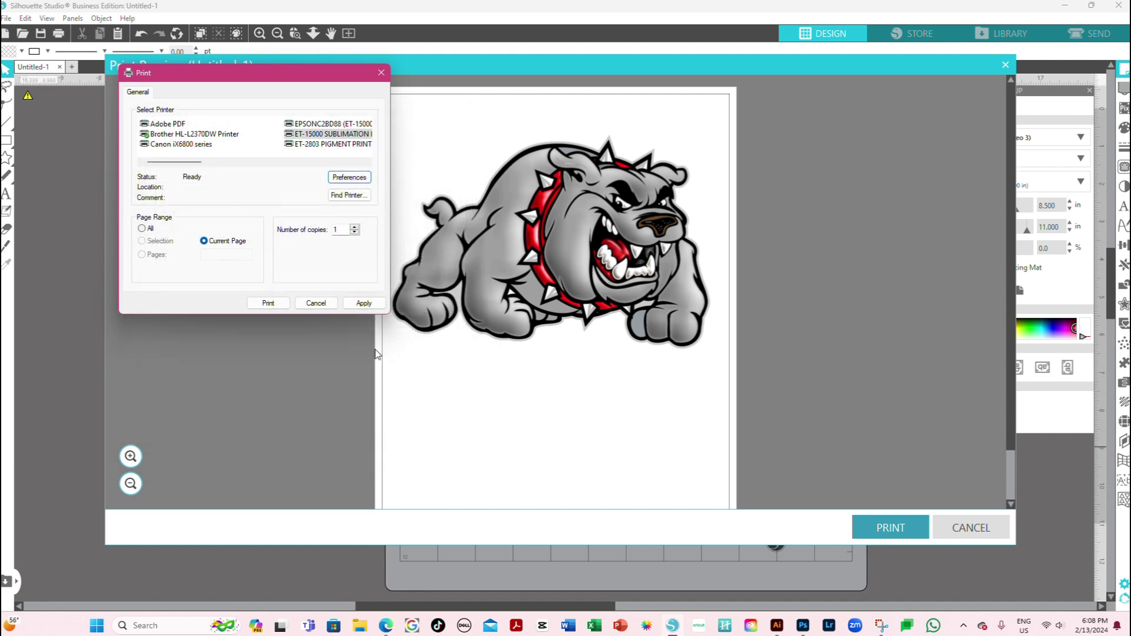
pyautogui.click(268, 303)
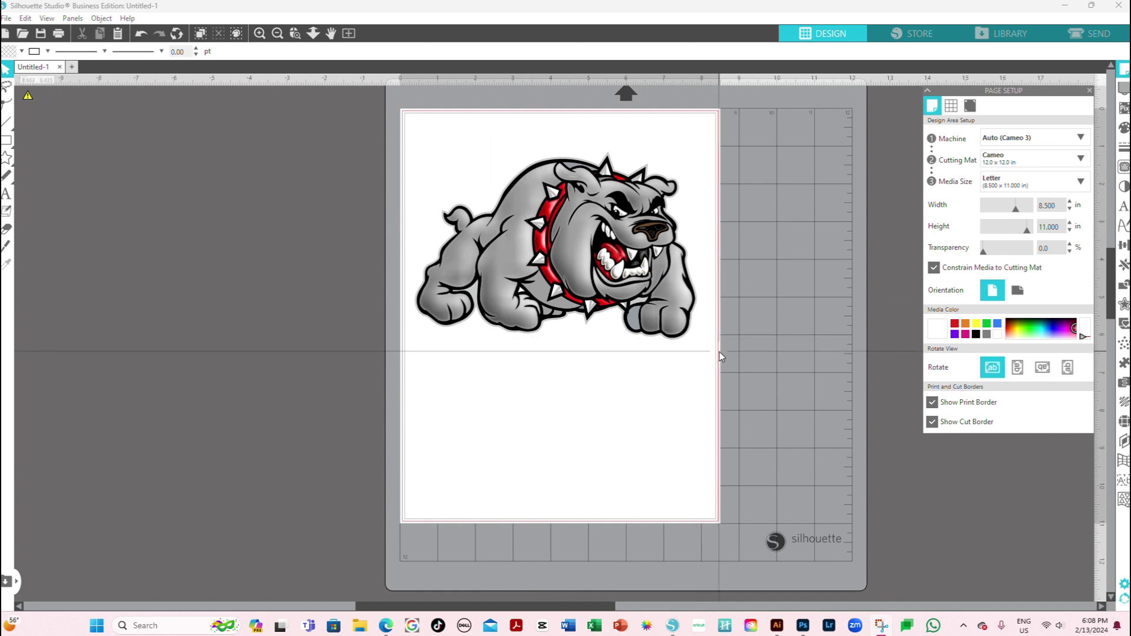
# Step: Shrink the bulldog image, undoing the last resize and move
pyautogui.click(680, 303)
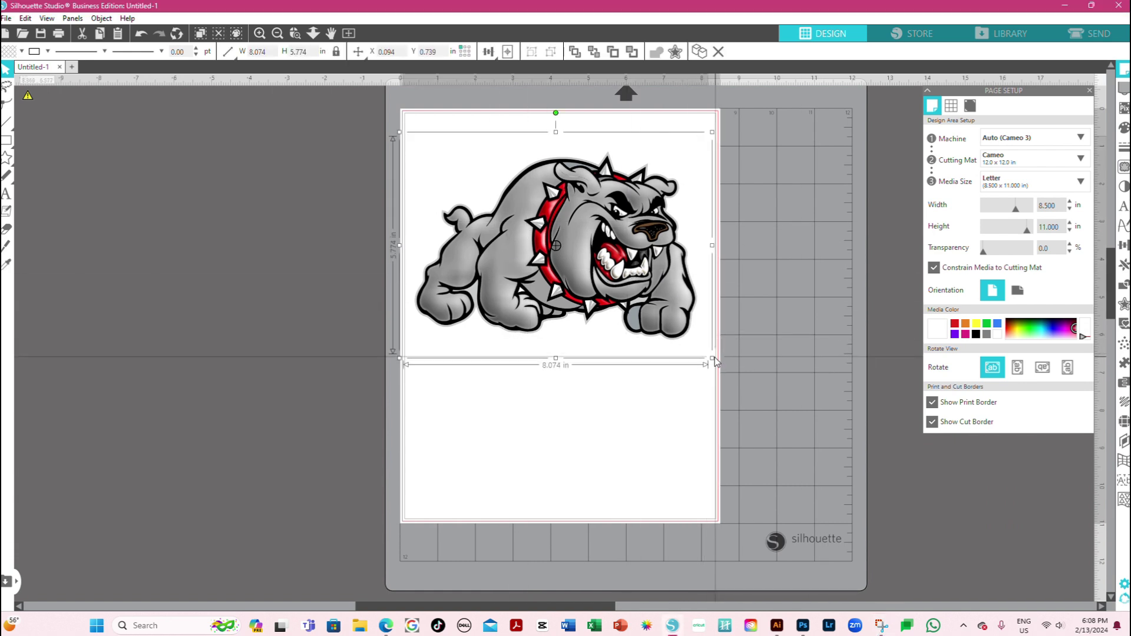
pyautogui.moveTo(711, 357); pyautogui.dragTo(615, 292)
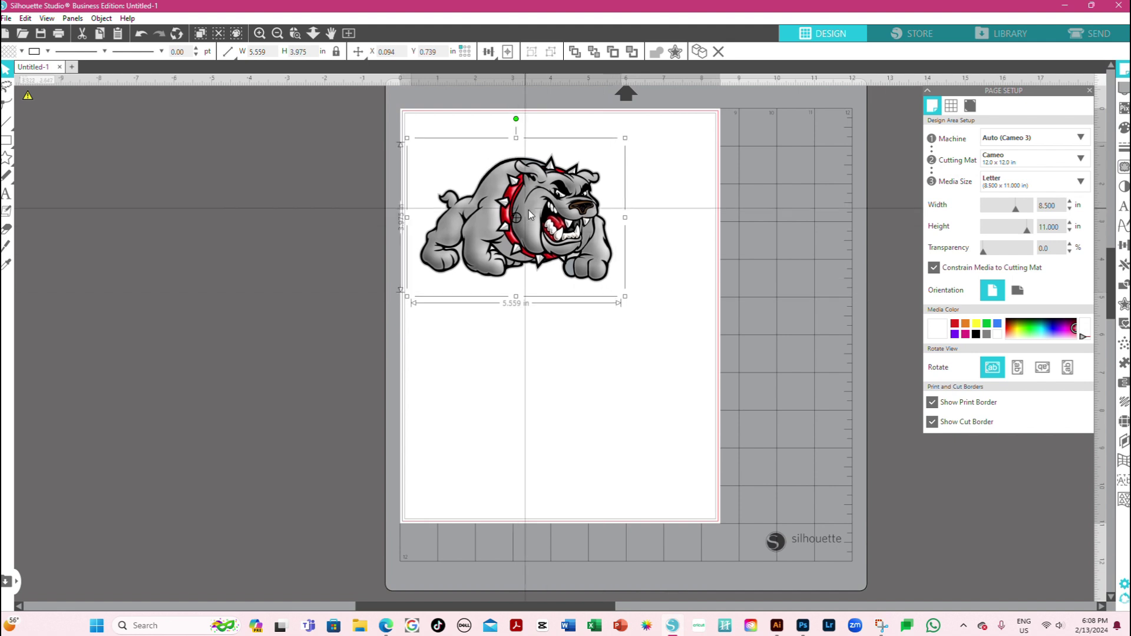
pyautogui.moveTo(518, 171); pyautogui.dragTo(540, 185)
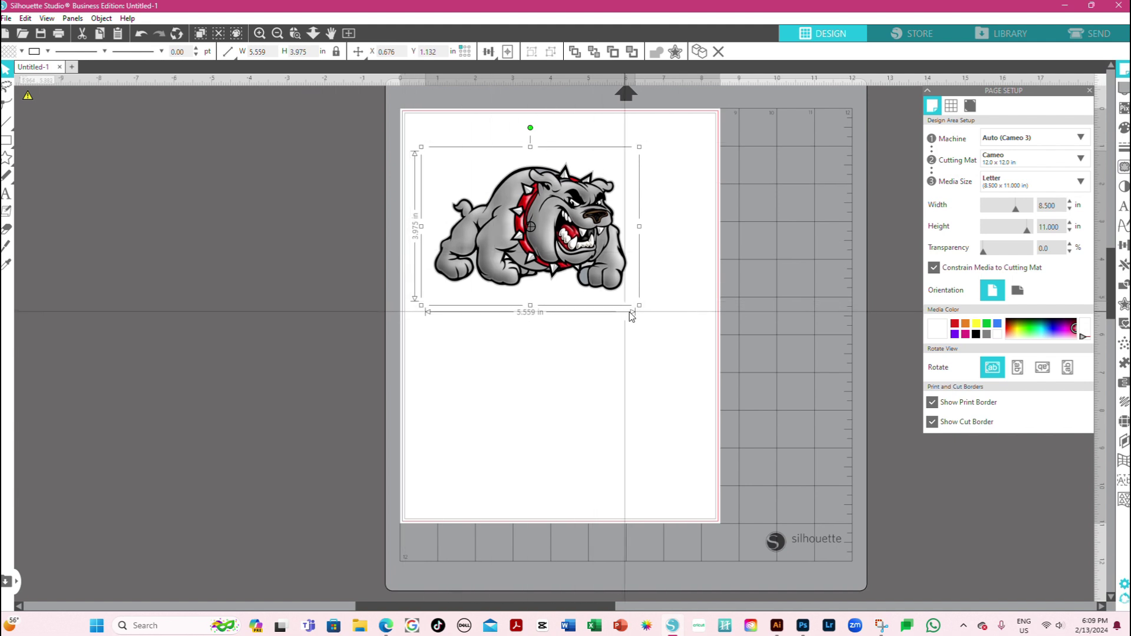
pyautogui.hotkey('ctrl', 'z')
pyautogui.click(612, 471)
# Step: Add the text BULLDOGS and position it under the bulldog
pyautogui.click(5, 193)
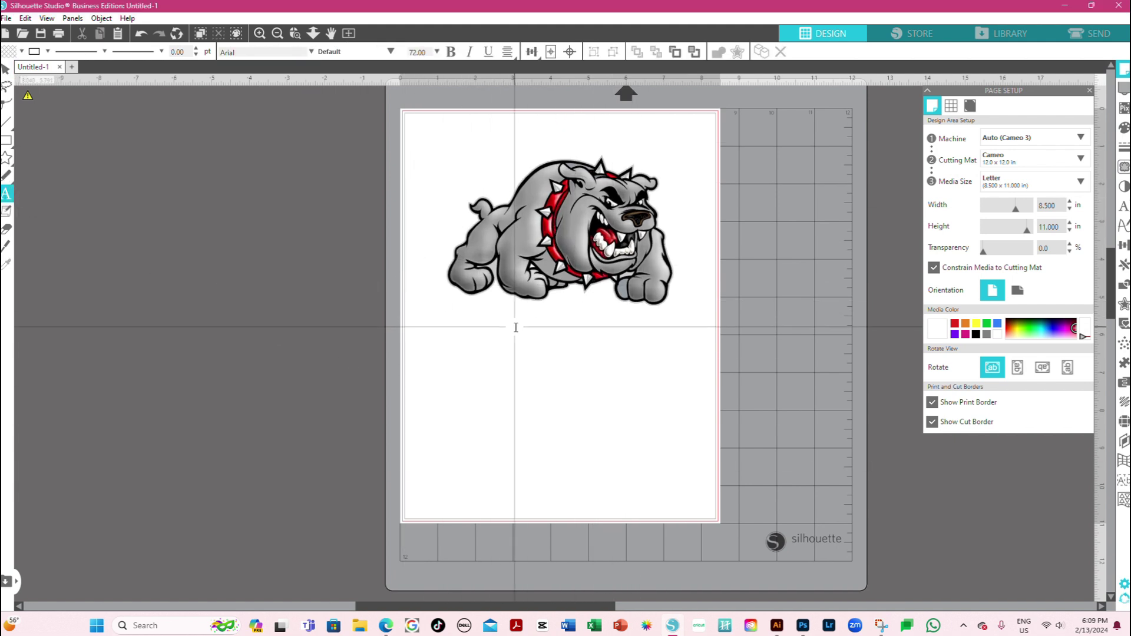
pyautogui.click(512, 343)
pyautogui.write('BULLDOGS')
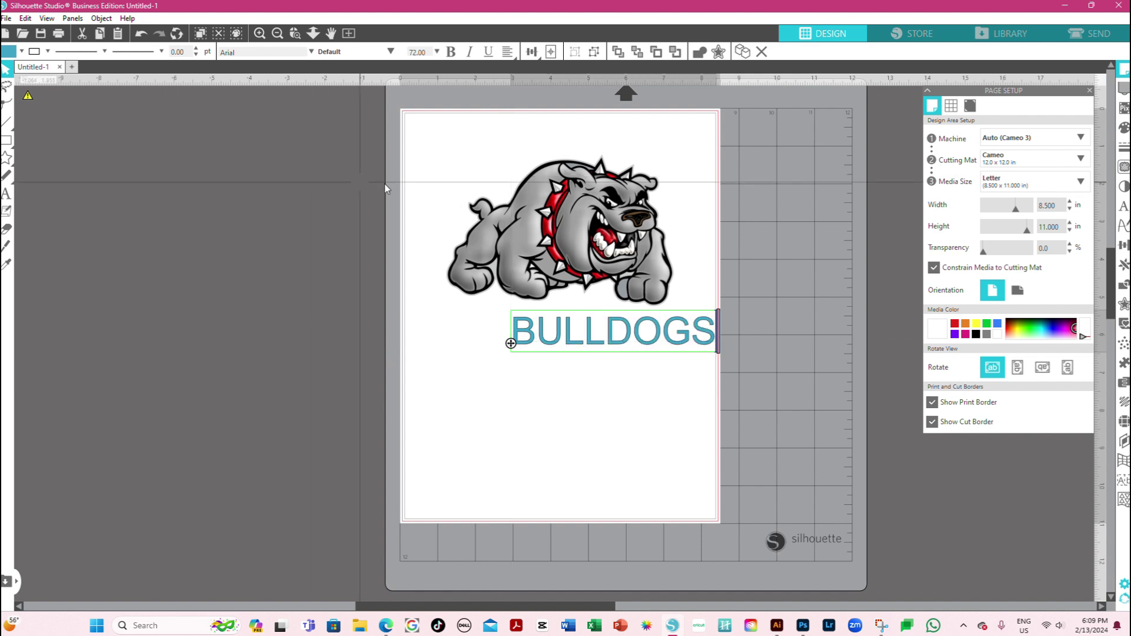
pyautogui.click(361, 200)
pyautogui.moveTo(624, 332); pyautogui.dragTo(573, 332)
# Step: Flip the text and bulldog horizontally, then flip both back to normal orientation
pyautogui.rightClick(572, 332)
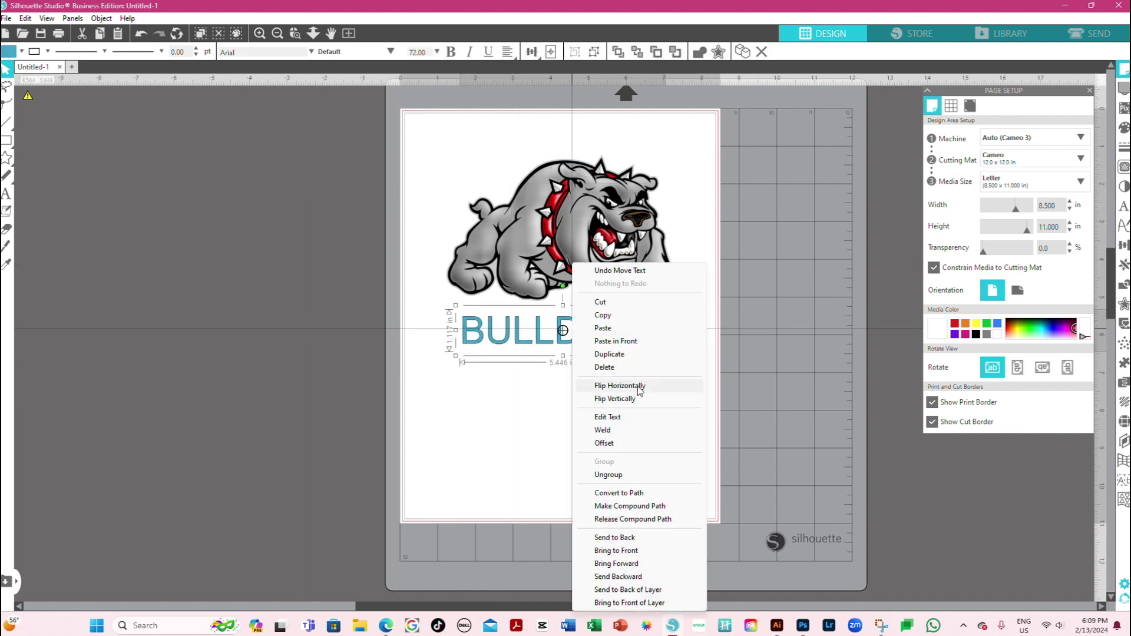
pyautogui.click(620, 386)
pyautogui.click(631, 213)
pyautogui.rightClick(631, 210)
pyautogui.click(685, 333)
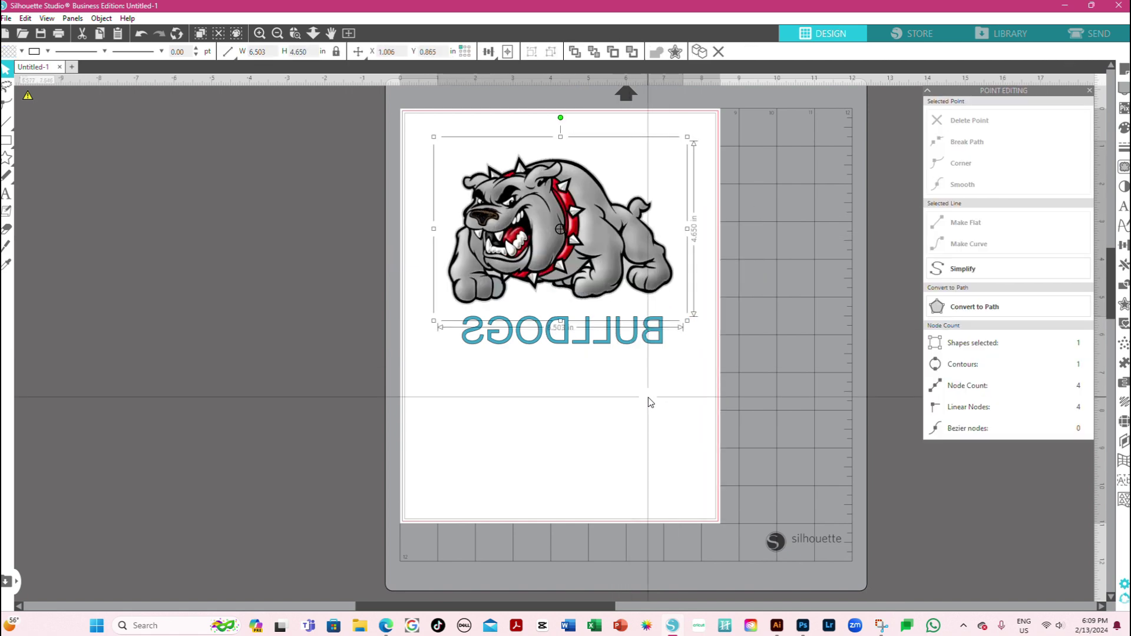
pyautogui.click(689, 182)
pyautogui.moveTo(426, 128); pyautogui.dragTo(623, 357)
pyautogui.rightClick(624, 356)
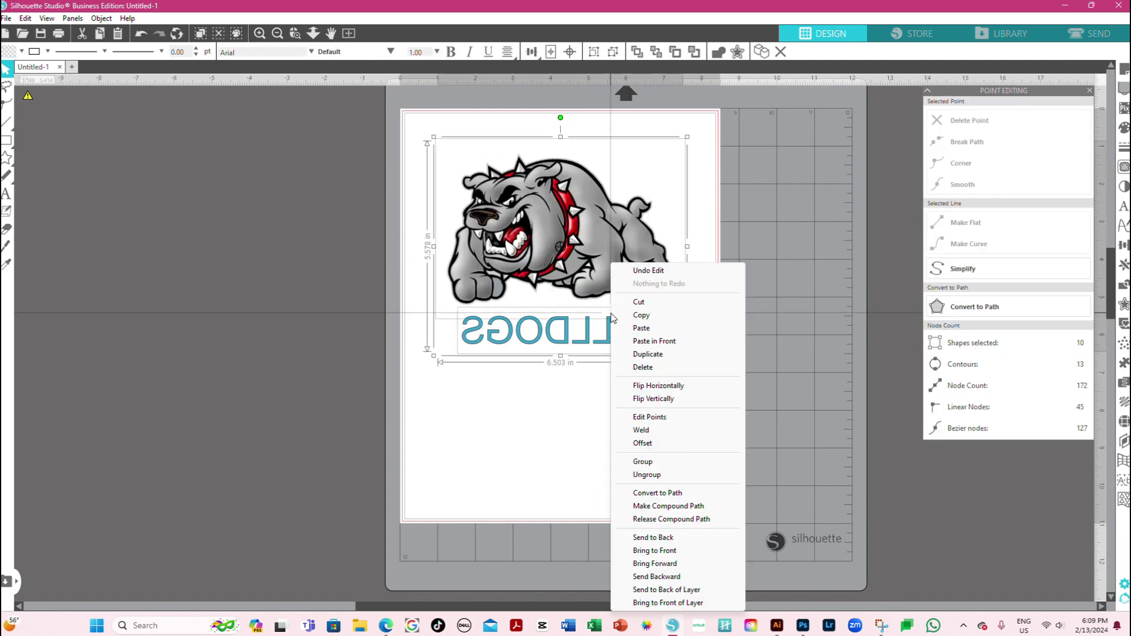
pyautogui.click(644, 384)
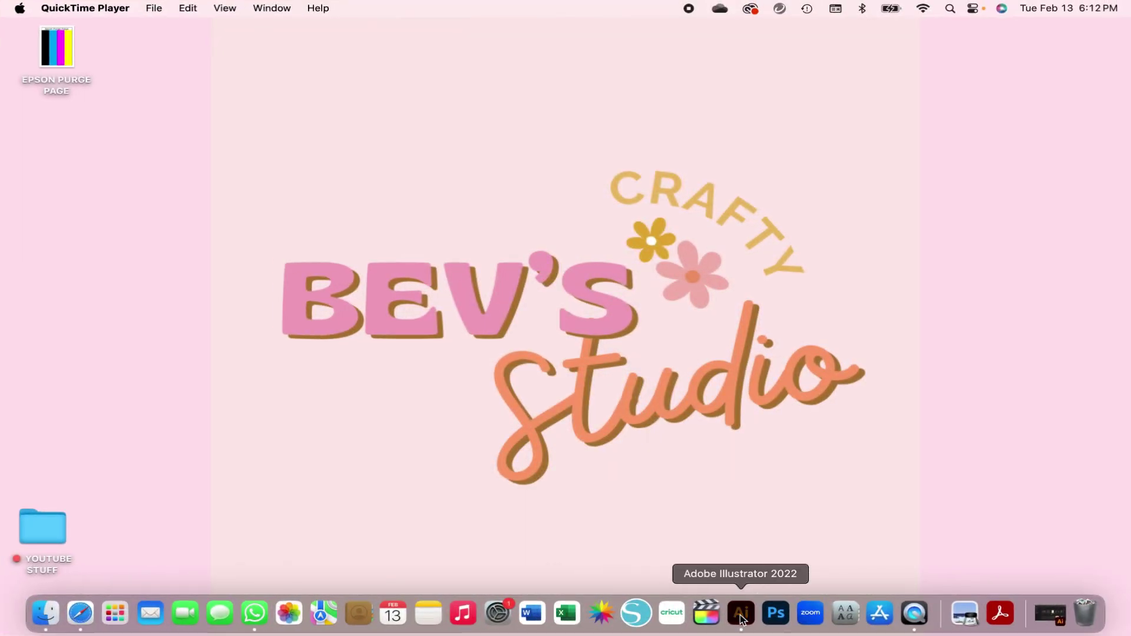
# Step: In Illustrator, create a Letter 8.5 x 11 in document with CMYK Color and High (300 ppi) raster effects
pyautogui.click(741, 614)
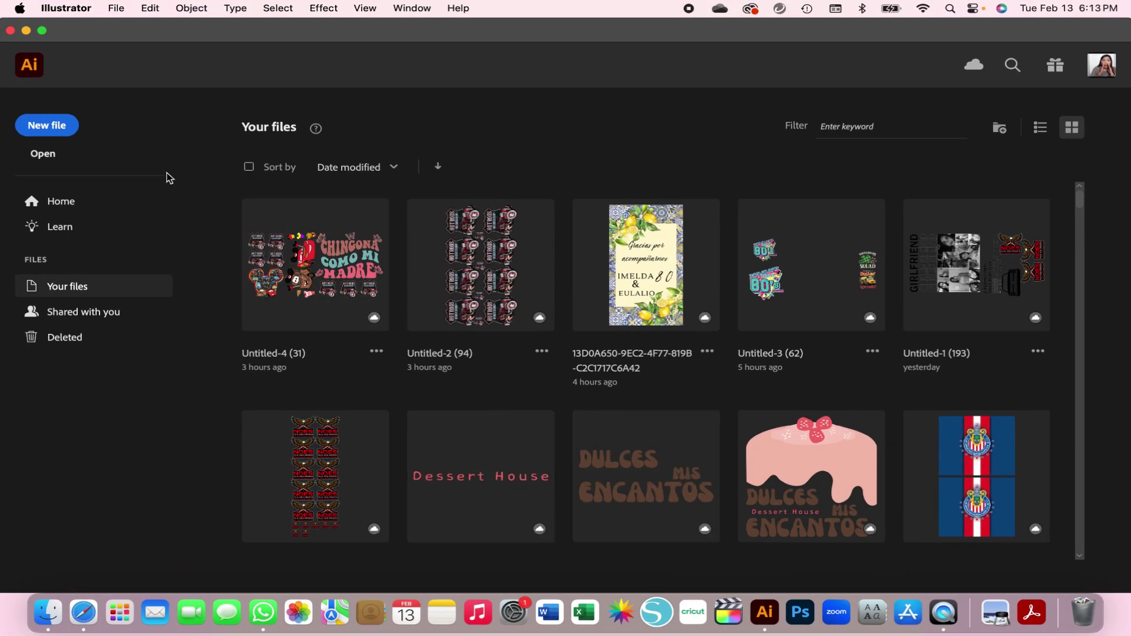
pyautogui.click(46, 131)
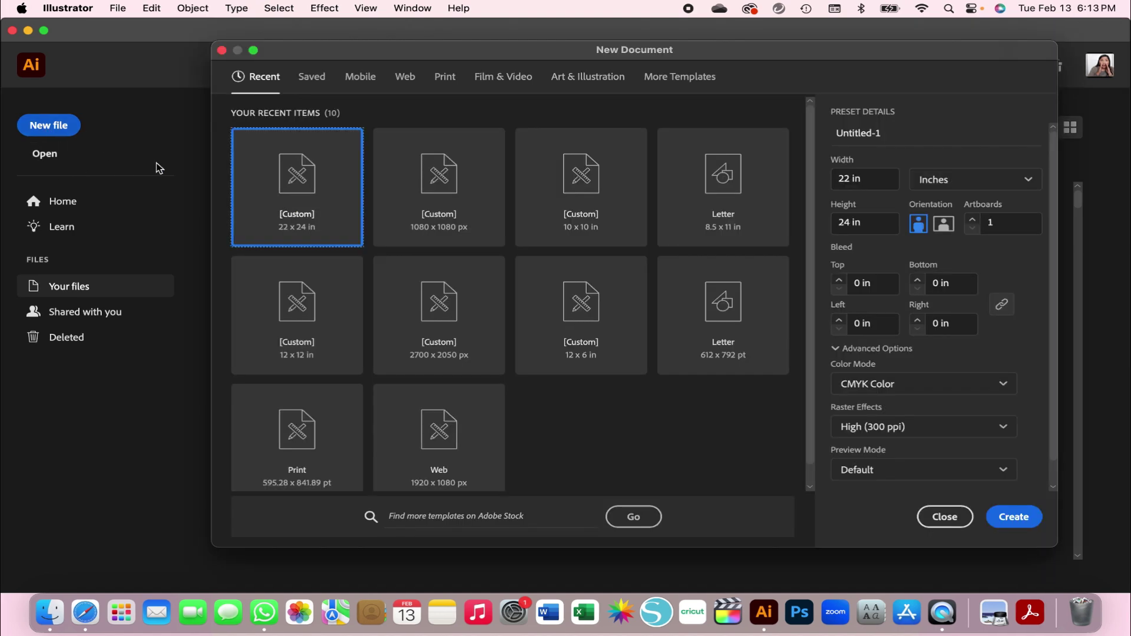
pyautogui.click(722, 179)
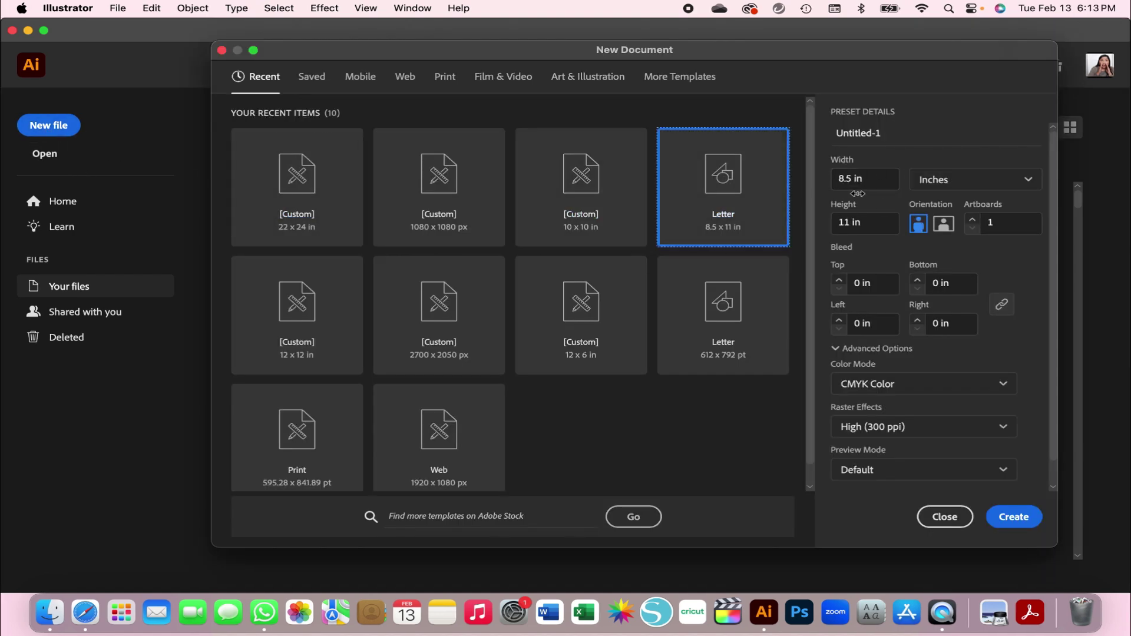
pyautogui.scroll(-1, 857, 260)
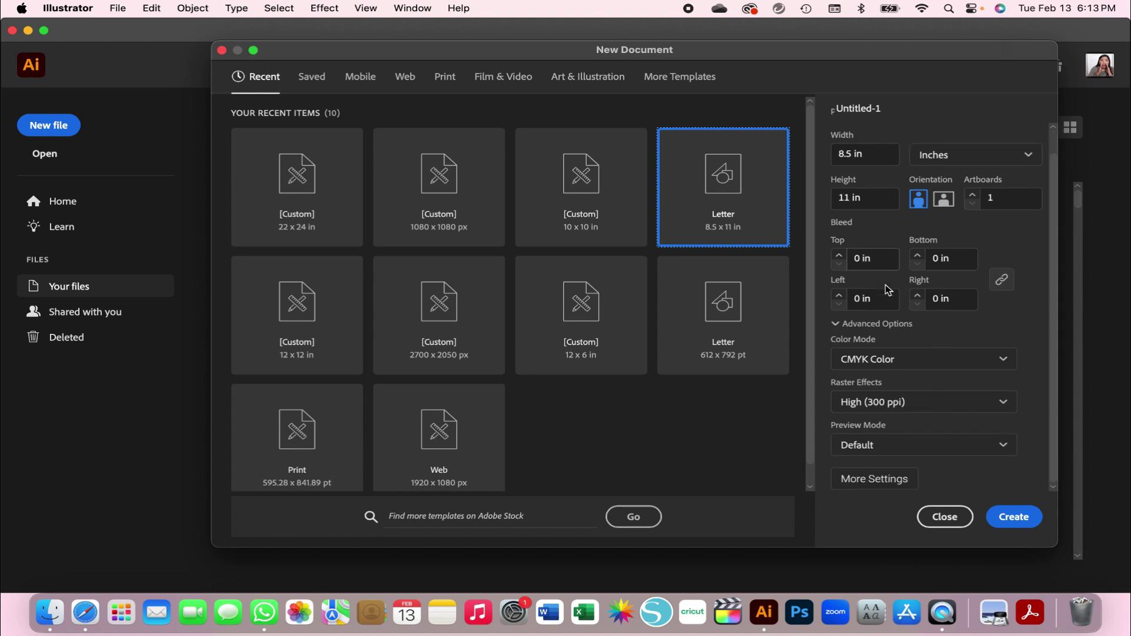
pyautogui.click(881, 359)
pyautogui.click(887, 409)
pyautogui.click(887, 405)
pyautogui.click(886, 430)
pyautogui.click(1002, 516)
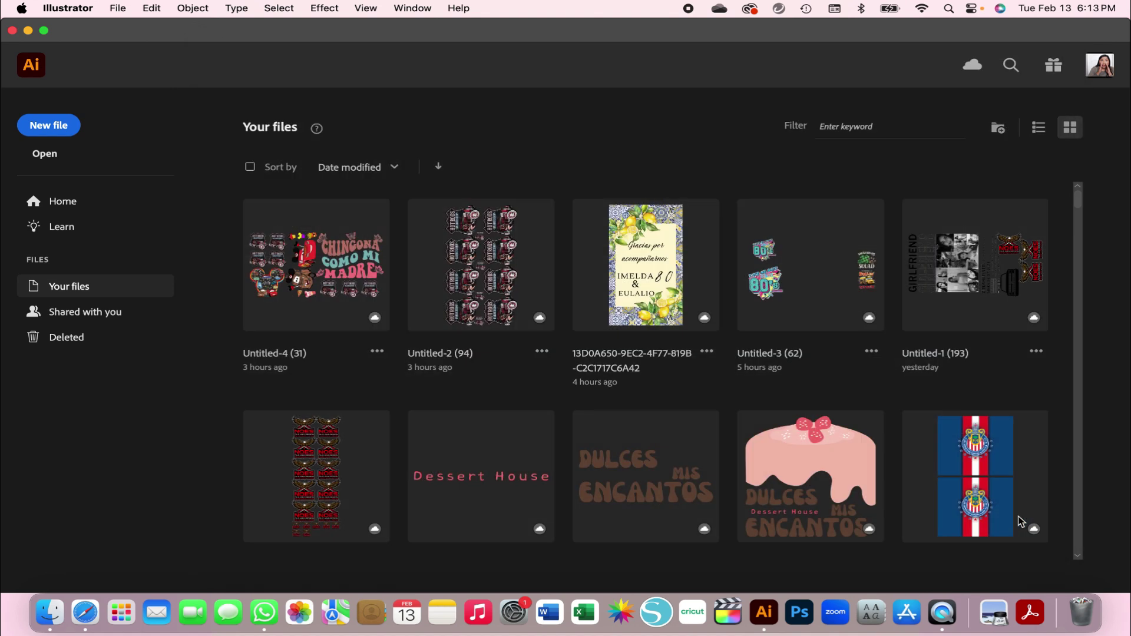
# Step: Place the bulldog image file into the document at a large size
pyautogui.click(122, 8)
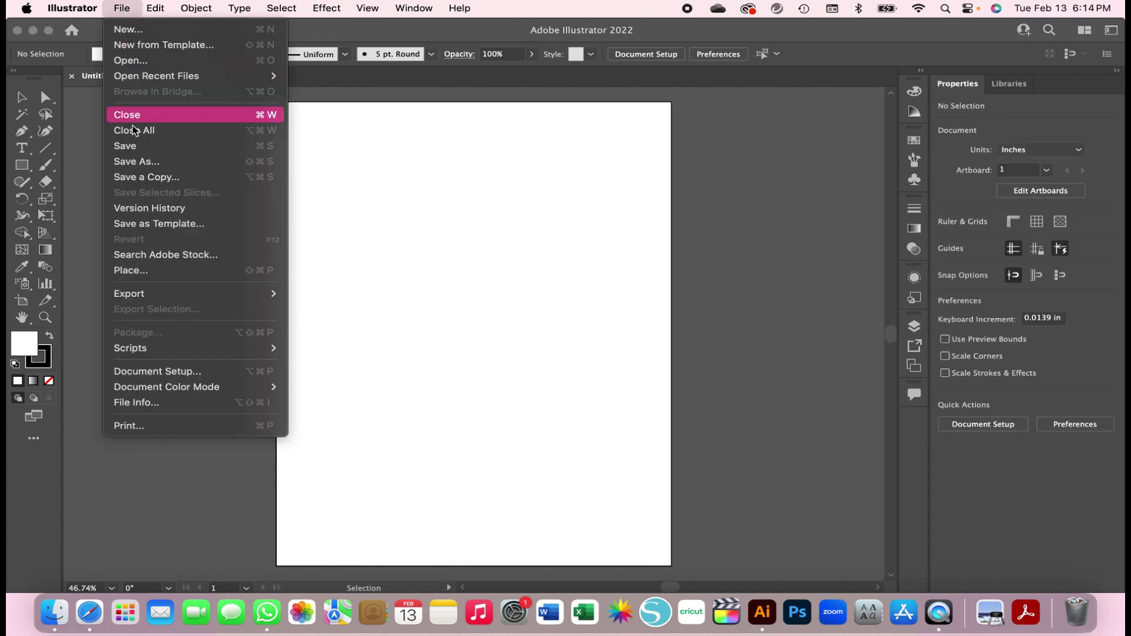
pyautogui.click(147, 272)
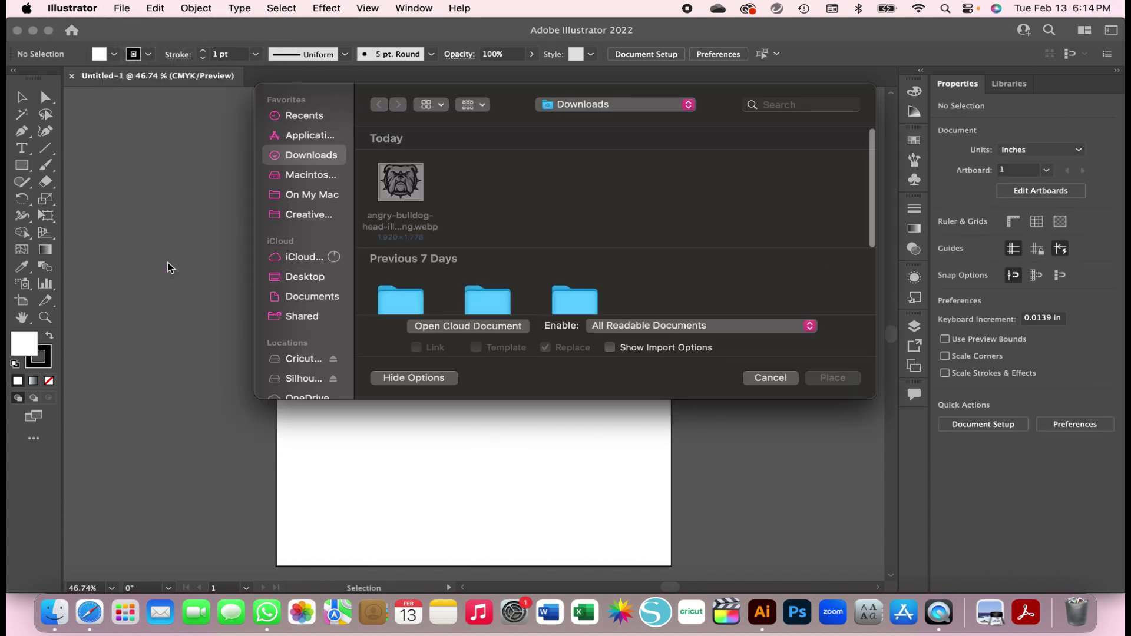
pyautogui.click(393, 183)
pyautogui.click(836, 380)
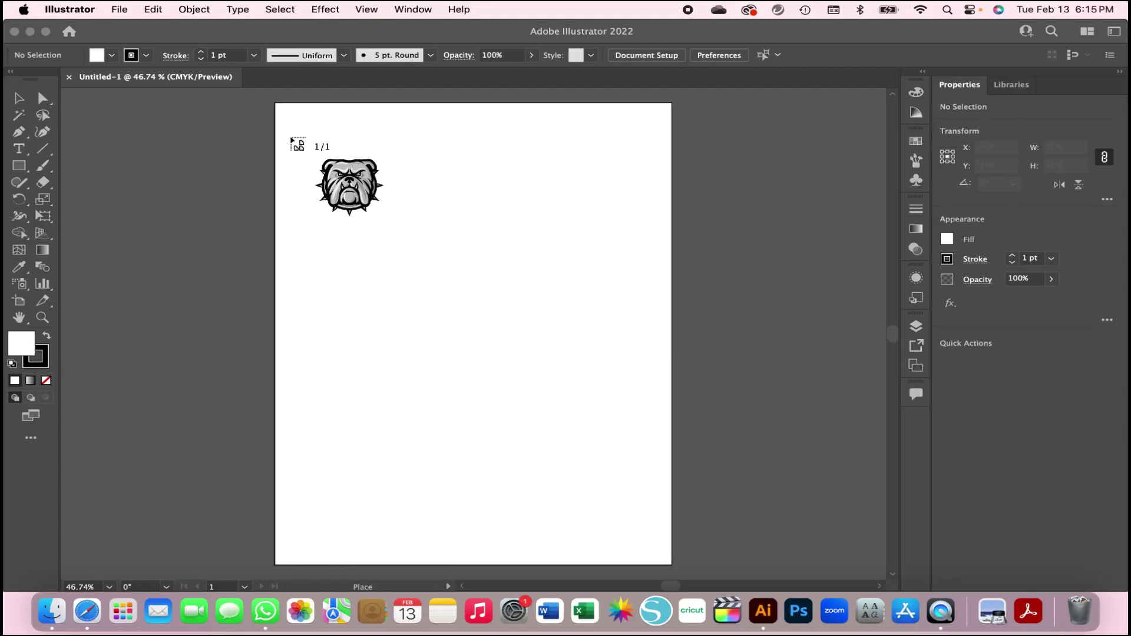
pyautogui.moveTo(576, 340); pyautogui.dragTo(700, 435)
pyautogui.moveTo(562, 362)
pyautogui.mouseDown()
pyautogui.moveTo(375, 369)
pyautogui.moveTo(571, 352)
pyautogui.mouseUp()
# Step: Add BULLDOG text, scale it to about 125 pt under the bulldog, and select everything
pyautogui.press('t')
pyautogui.click(378, 467)
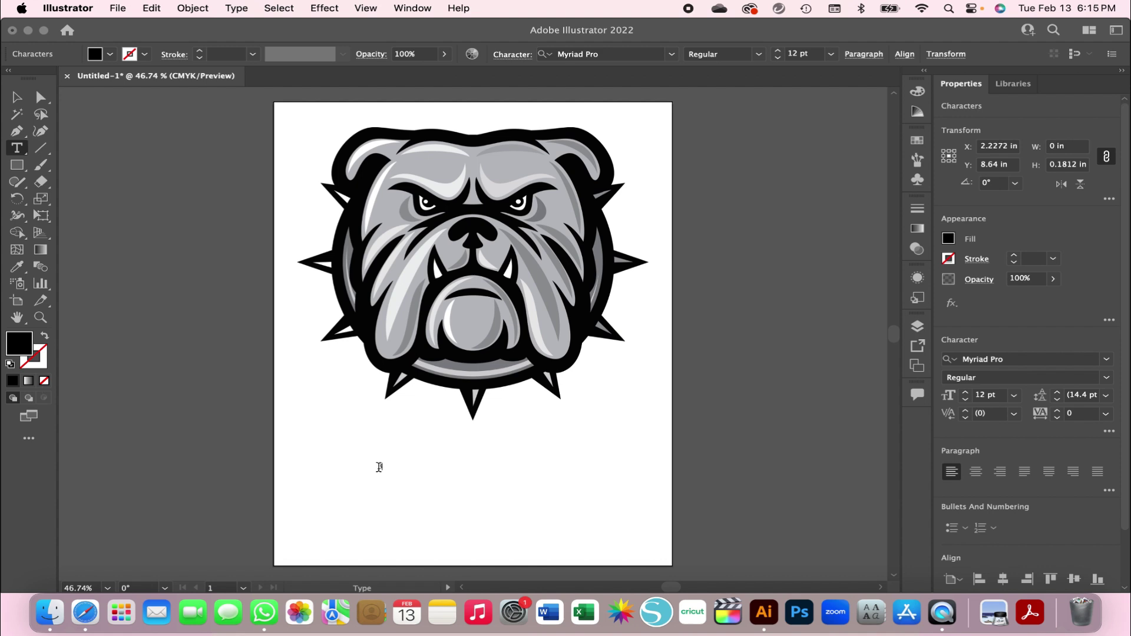
pyautogui.press('Escape')
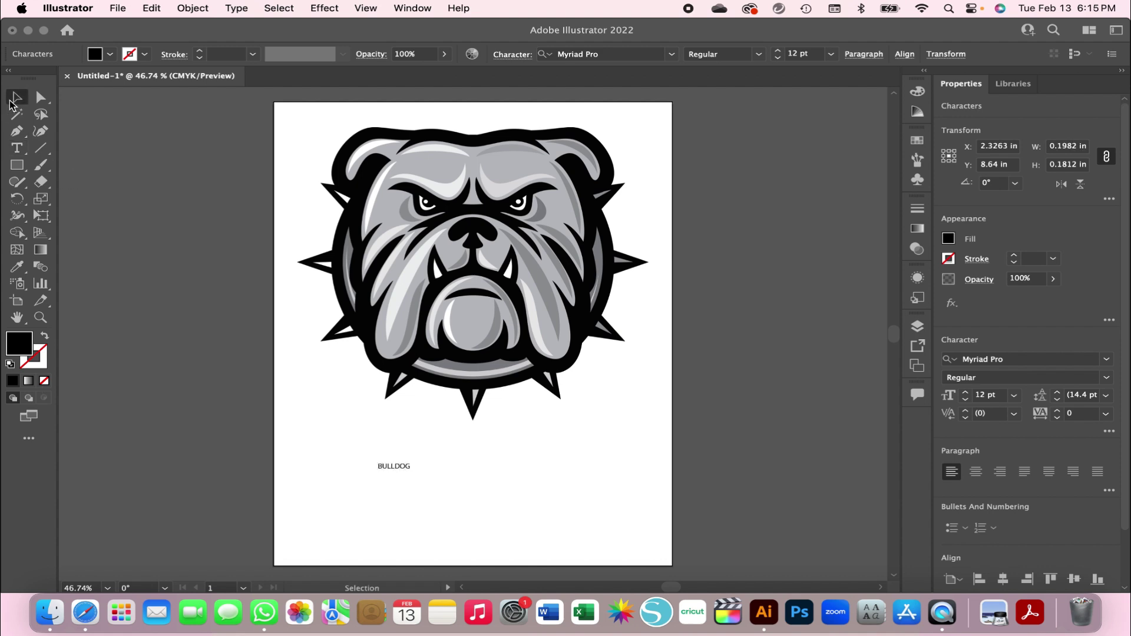
pyautogui.moveTo(412, 479); pyautogui.dragTo(649, 528)
pyautogui.moveTo(629, 514); pyautogui.dragTo(569, 471)
pyautogui.scroll(1, 277, 121)
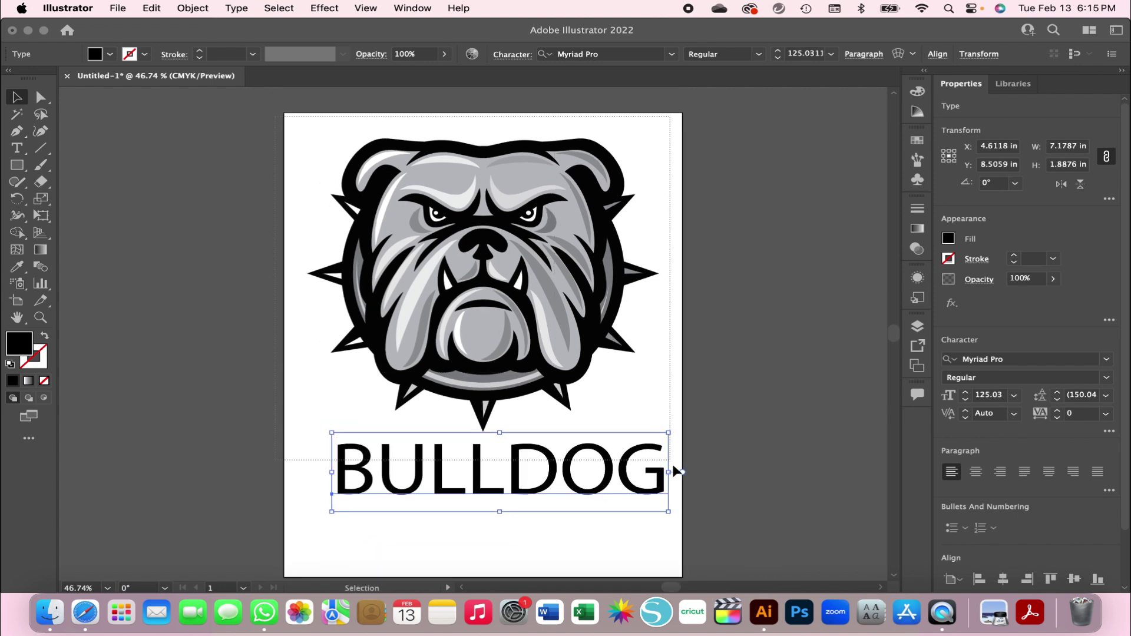
pyautogui.press('super+a')
# Step: Reflect the artwork vertically, then reflect it again so it reads correctly
pyautogui.rightClick(519, 326)
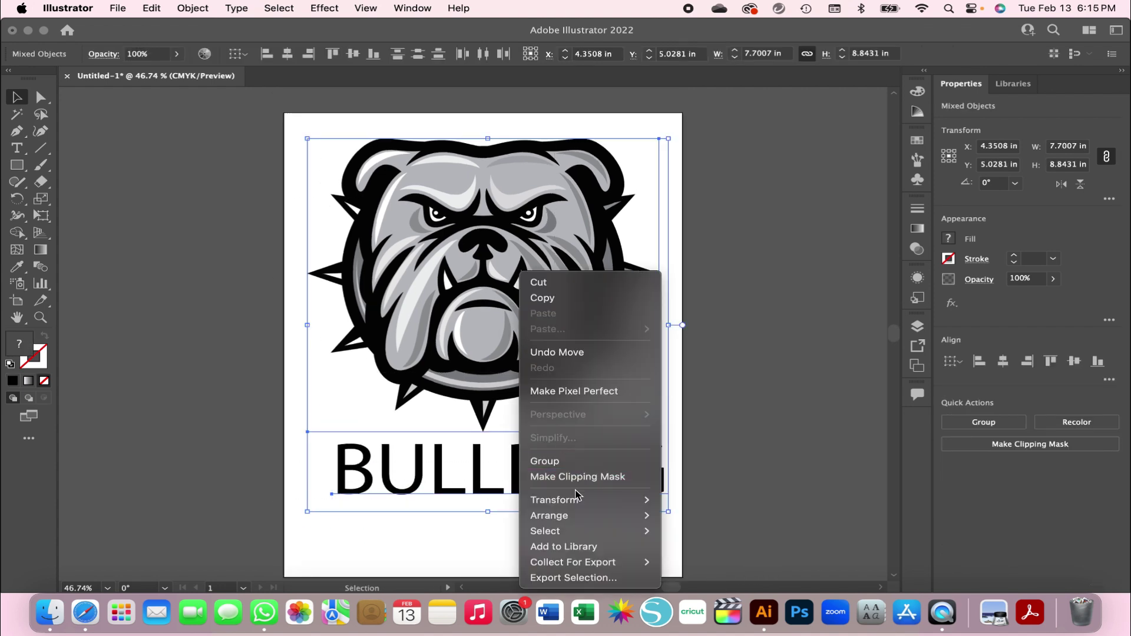
pyautogui.moveTo(577, 497)
pyautogui.click(689, 500)
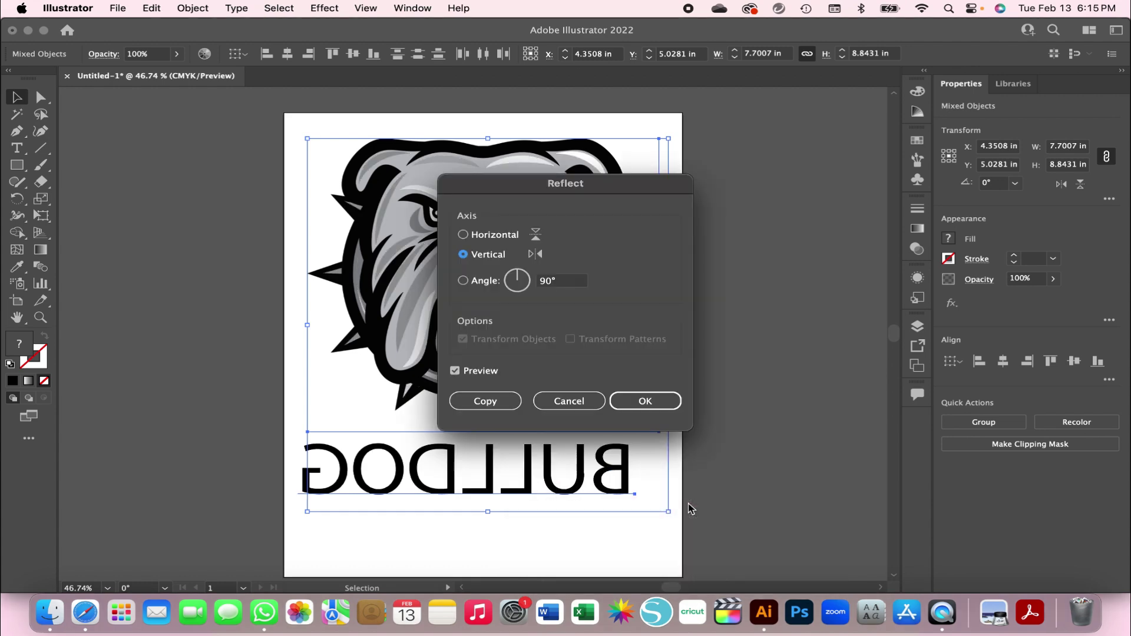
pyautogui.click(645, 401)
pyautogui.rightClick(516, 273)
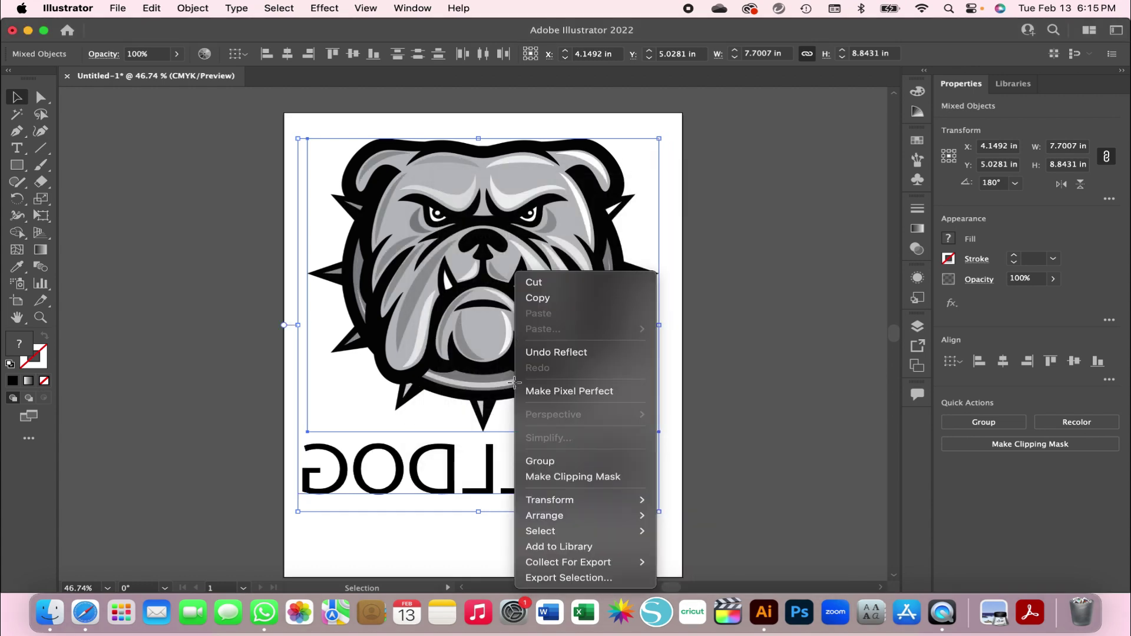
pyautogui.moveTo(565, 502)
pyautogui.click(682, 501)
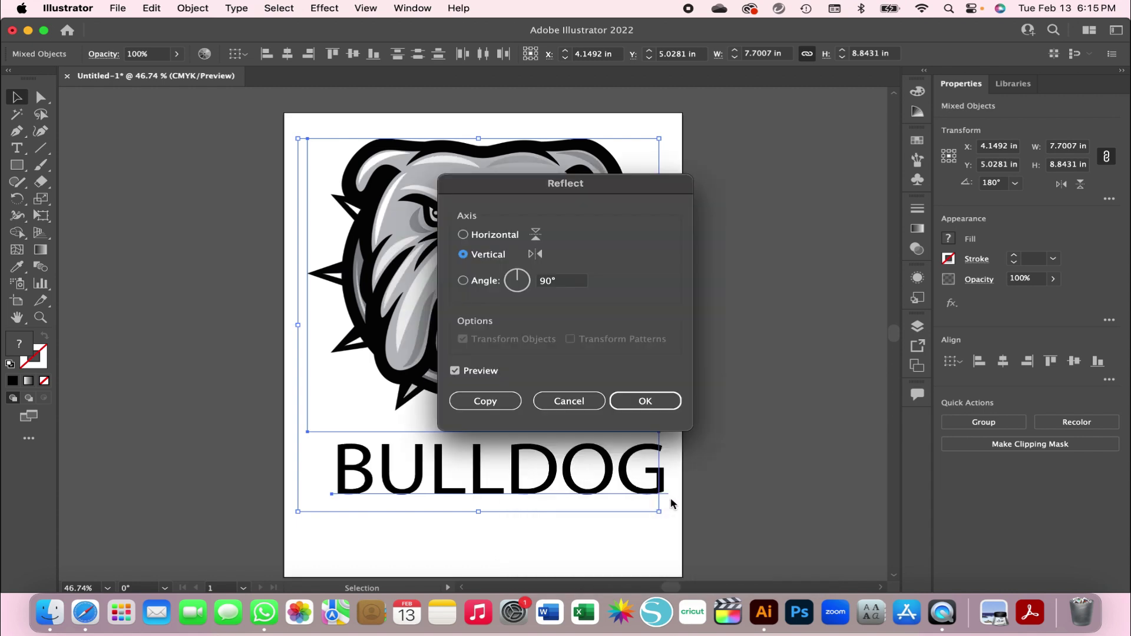
pyautogui.click(646, 401)
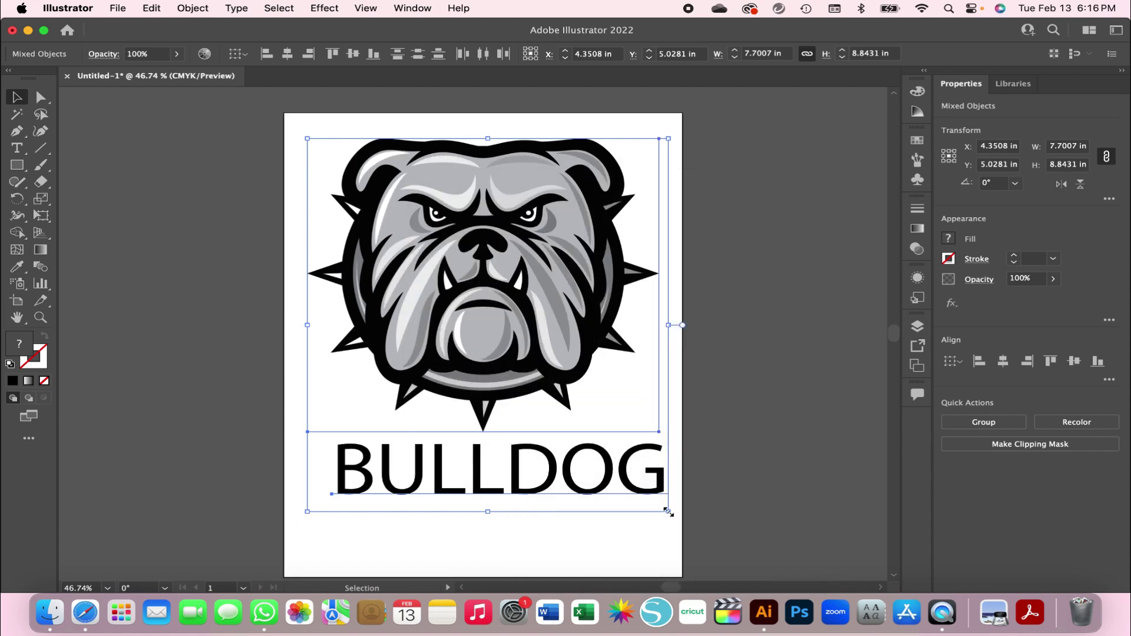
# Step: Resize and reposition the bulldog and text together to 6.295 in wide
pyautogui.moveTo(668, 513); pyautogui.dragTo(577, 420)
pyautogui.moveTo(515, 323)
pyautogui.mouseDown()
pyautogui.moveTo(538, 320)
pyautogui.moveTo(522, 327)
pyautogui.mouseUp()
pyautogui.moveTo(609, 450); pyautogui.dragTo(631, 473)
# Step: In Print, set Page Setup's Format For to EPSON ET-15000 Series, then open the system print dialog
pyautogui.click(118, 7)
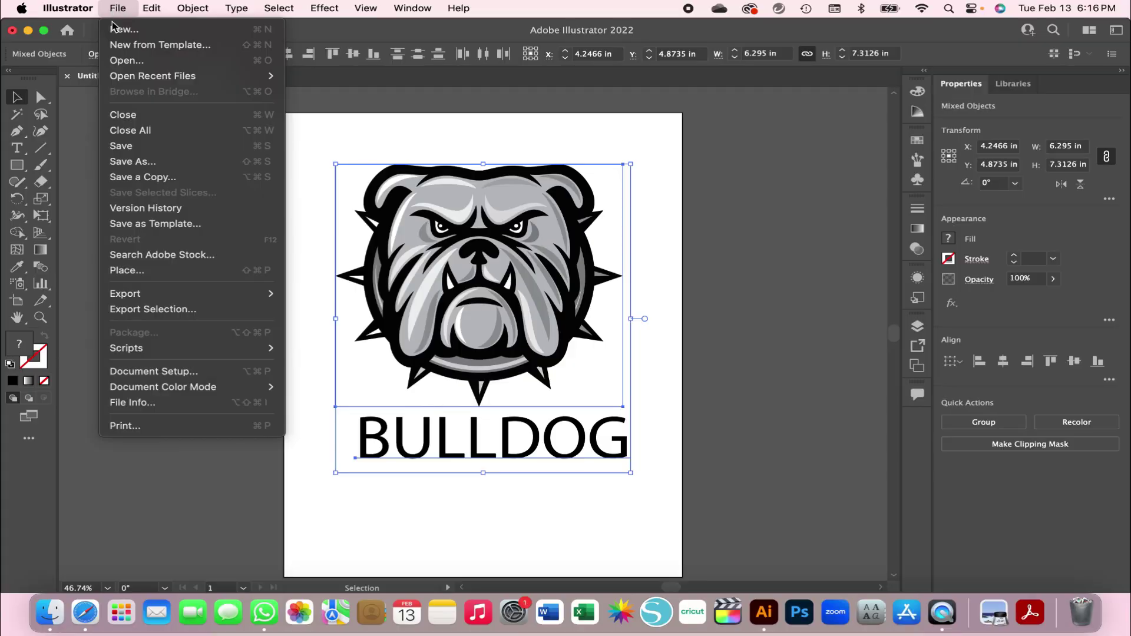
pyautogui.click(129, 427)
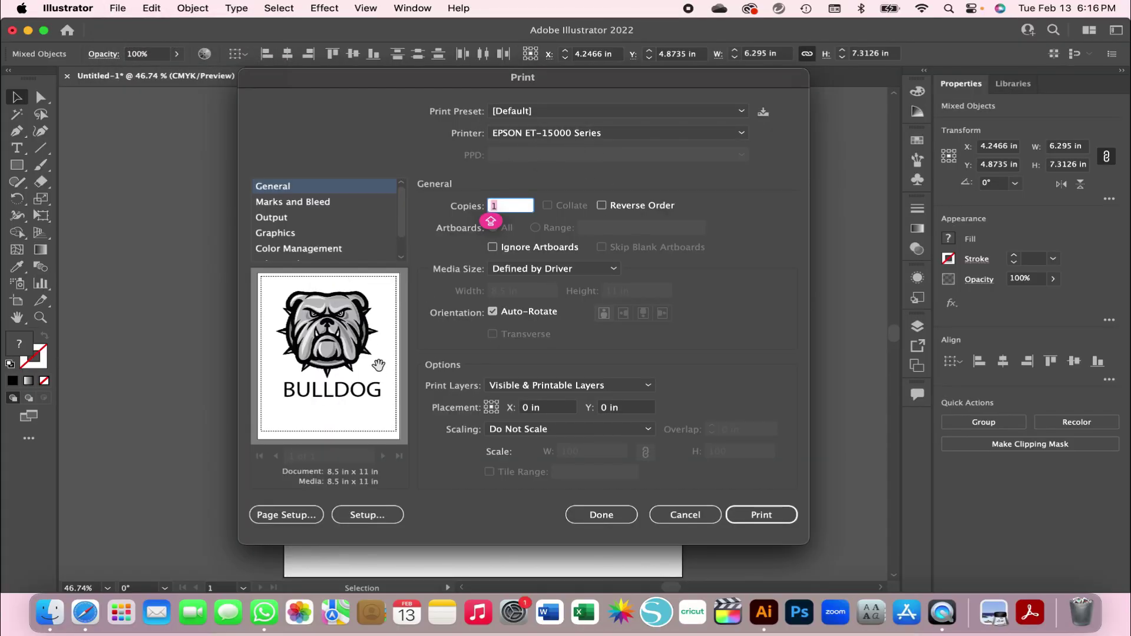
pyautogui.click(306, 515)
pyautogui.click(545, 338)
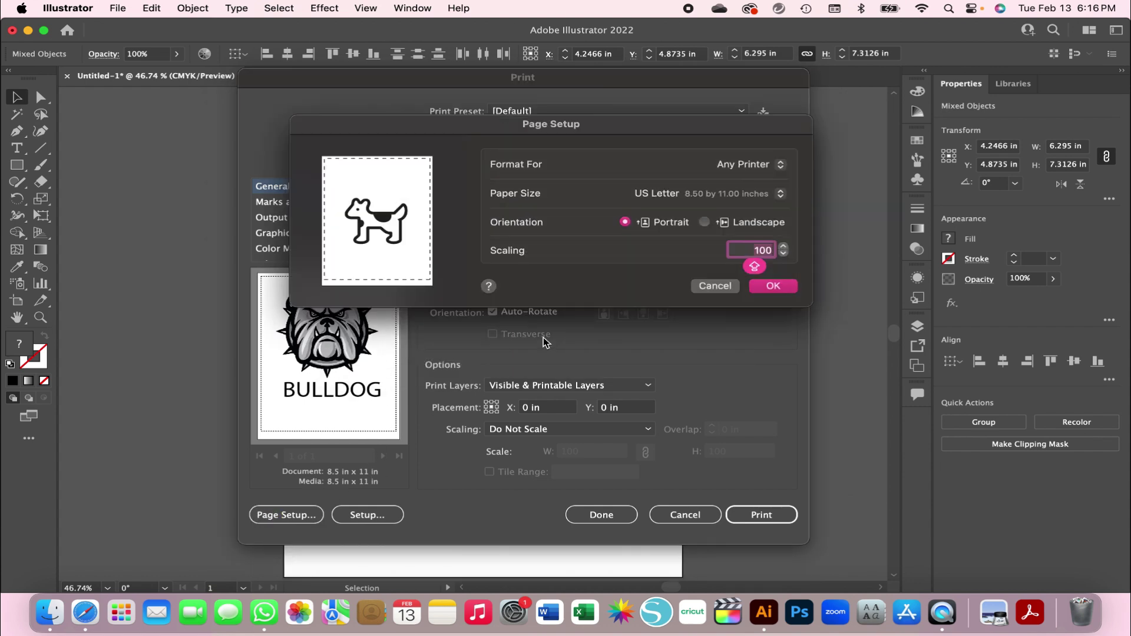
pyautogui.click(747, 166)
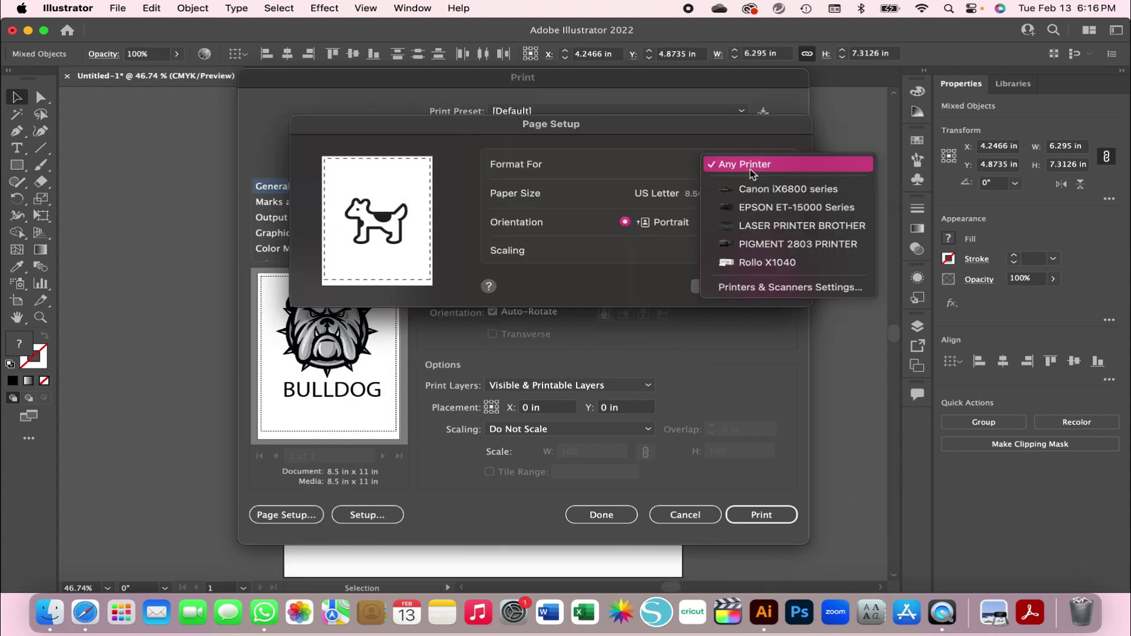
pyautogui.click(763, 208)
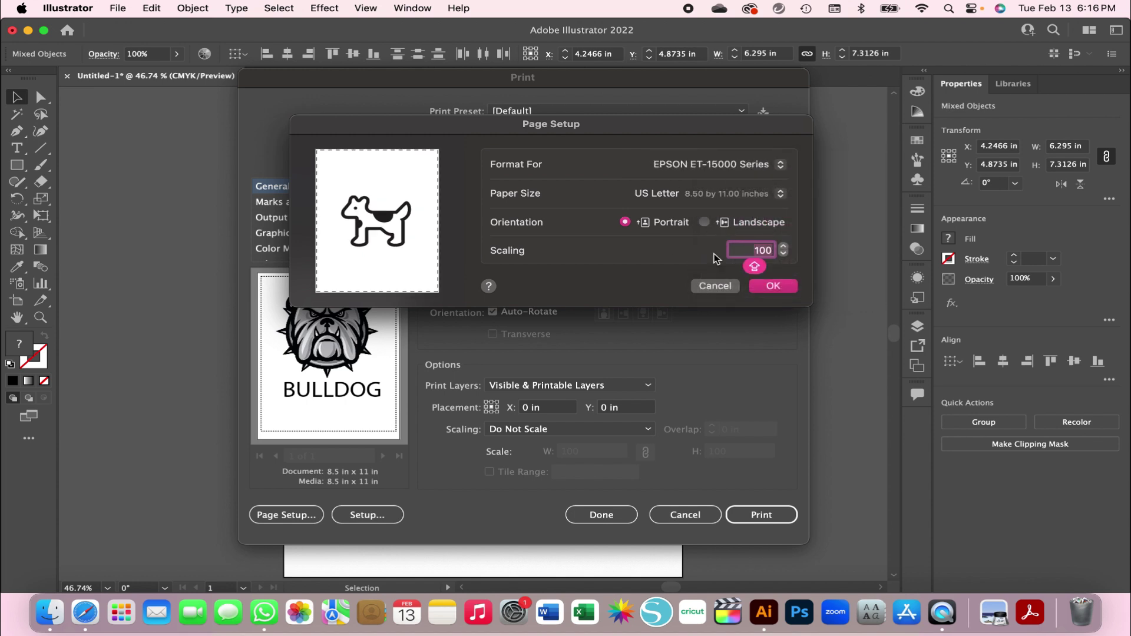
pyautogui.click(774, 287)
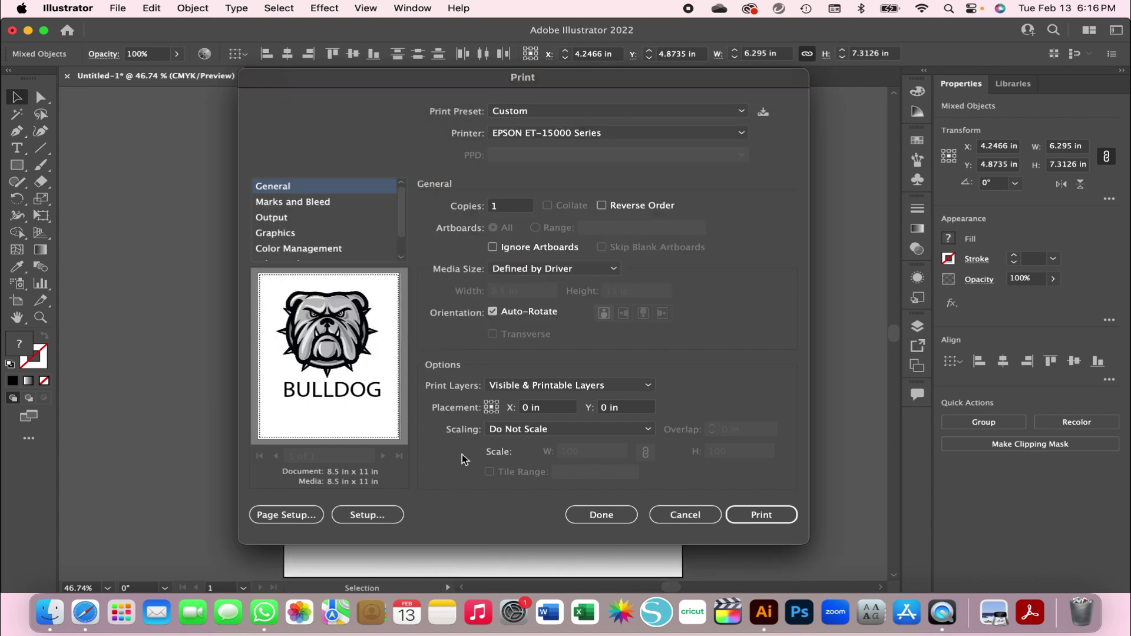
pyautogui.click(361, 516)
pyautogui.click(548, 338)
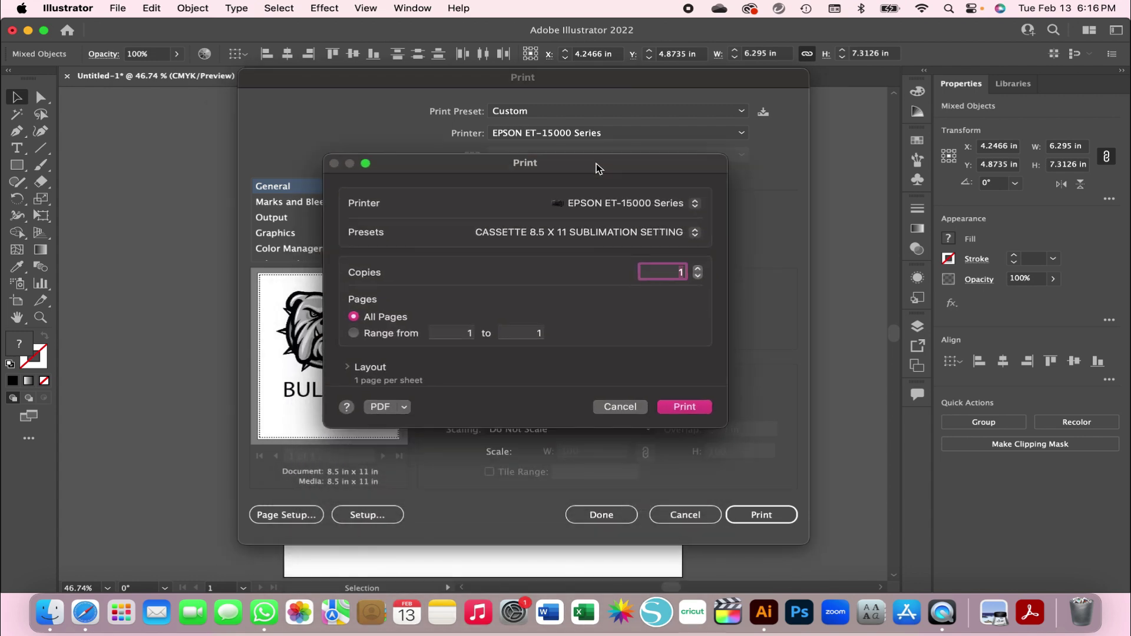
# Step: Keep the sublimation preset with Paper Cassette, Premium Presentation Paper Matte, Best Quality and mirroring
pyautogui.click(576, 233)
pyautogui.click(576, 234)
pyautogui.scroll(-3, 472, 353)
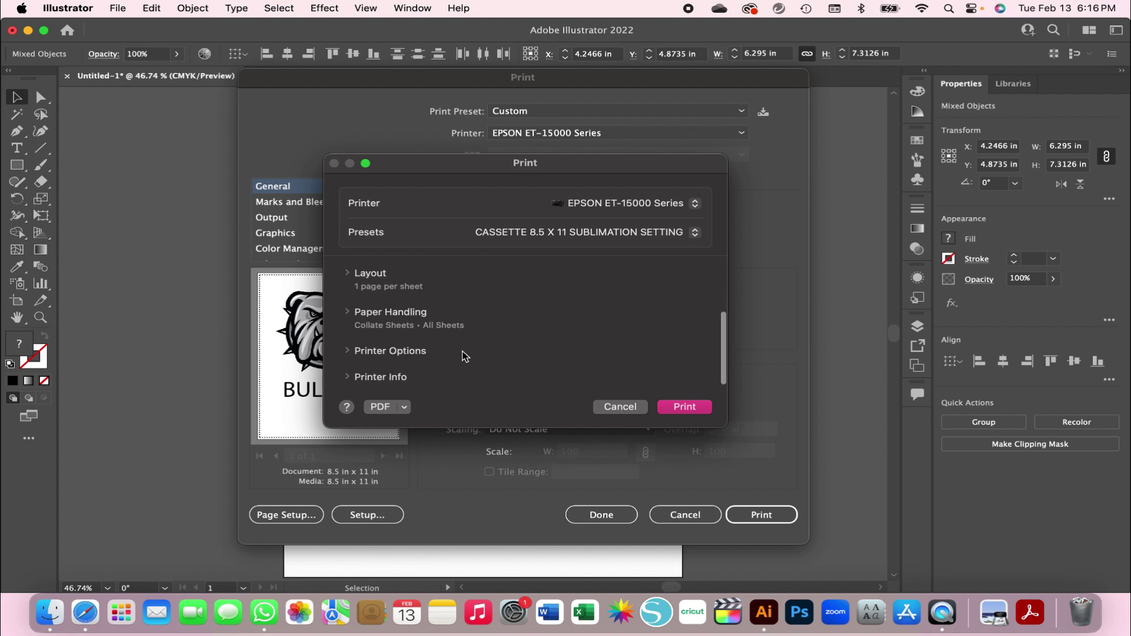
pyautogui.click(413, 348)
pyautogui.click(695, 392)
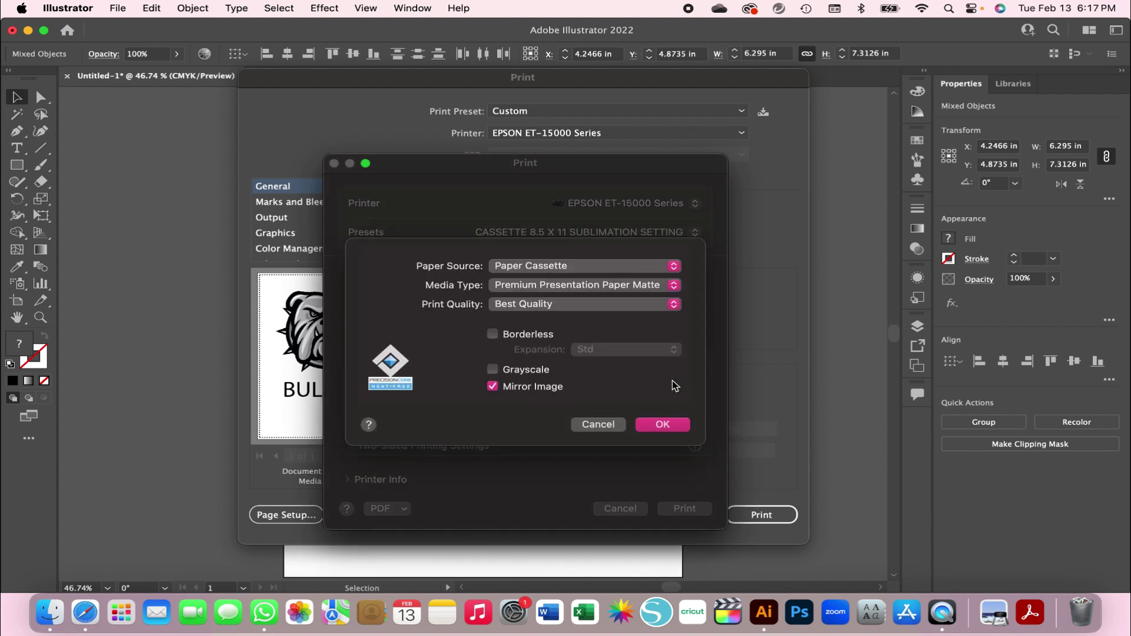
pyautogui.click(588, 273)
pyautogui.click(588, 271)
pyautogui.click(581, 285)
pyautogui.click(581, 286)
pyautogui.click(577, 303)
pyautogui.click(577, 306)
pyautogui.click(660, 425)
# Step: Set the advanced colour options to Adobe RGB colour mode
pyautogui.click(695, 418)
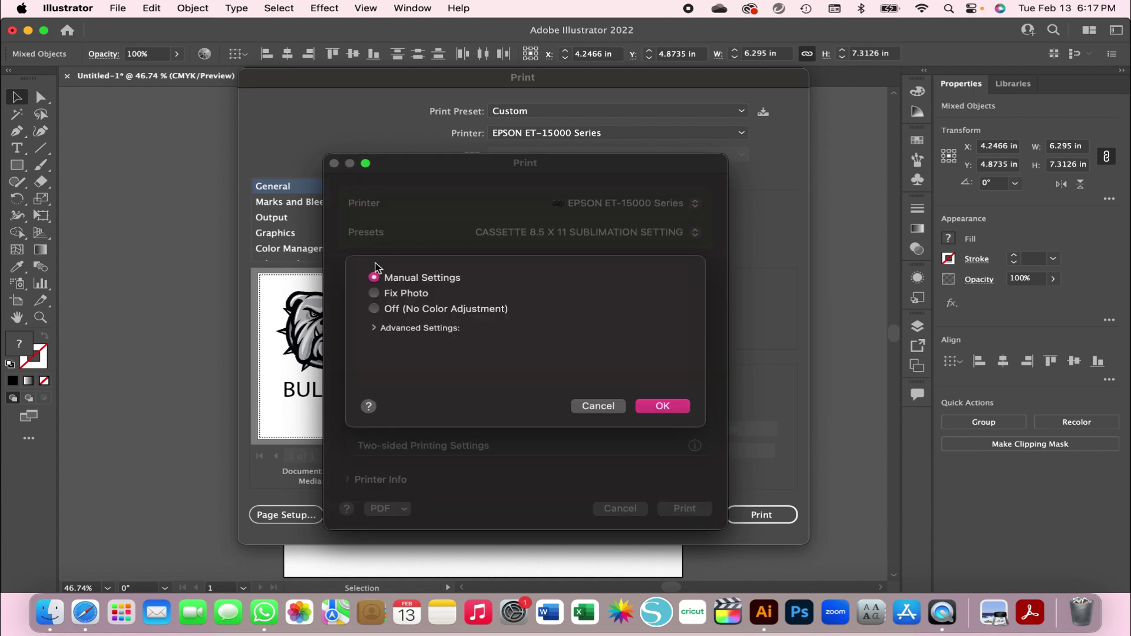
pyautogui.click(374, 329)
pyautogui.click(582, 280)
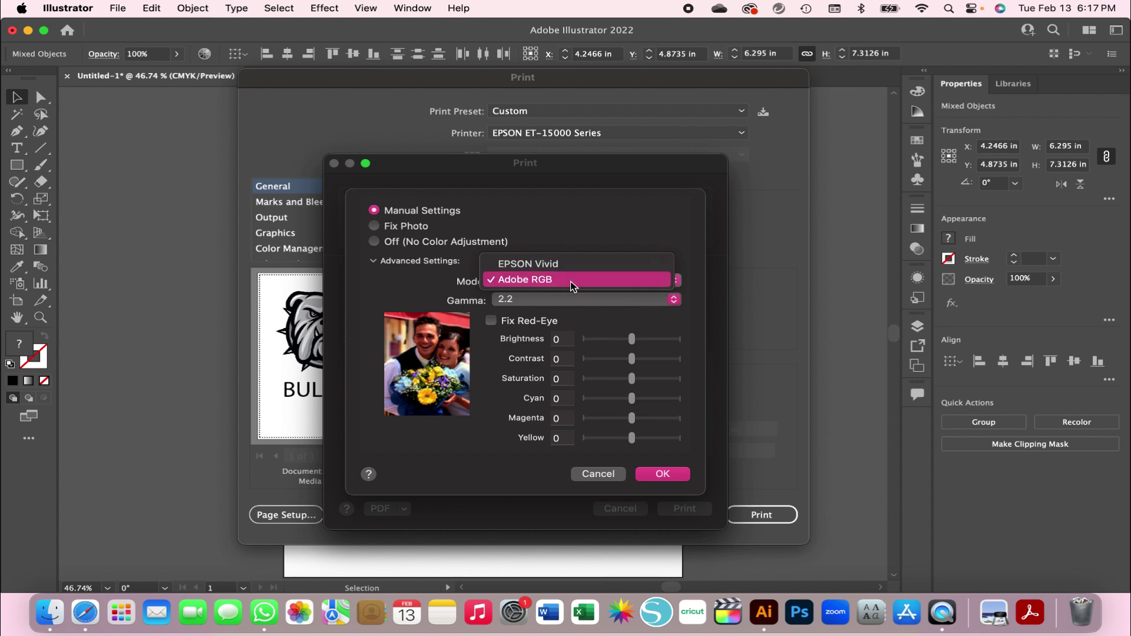
pyautogui.click(575, 282)
pyautogui.click(662, 474)
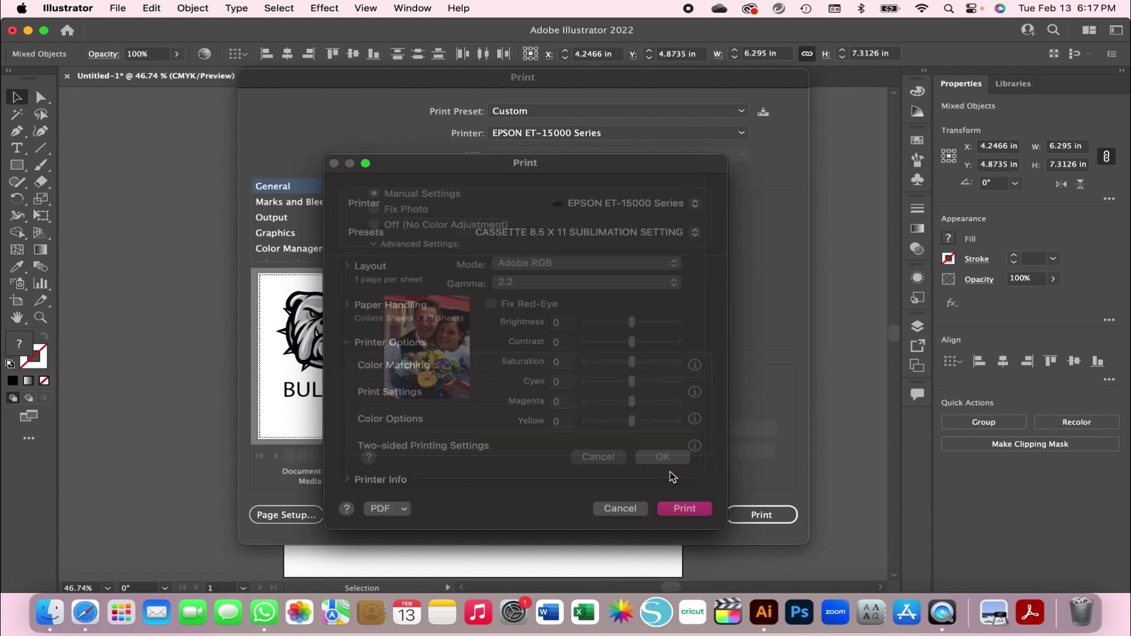
# Step: Keep the CASSETTE 8.5 X 11 SUBLIMATION SETTING preset and print the page
pyautogui.click(650, 236)
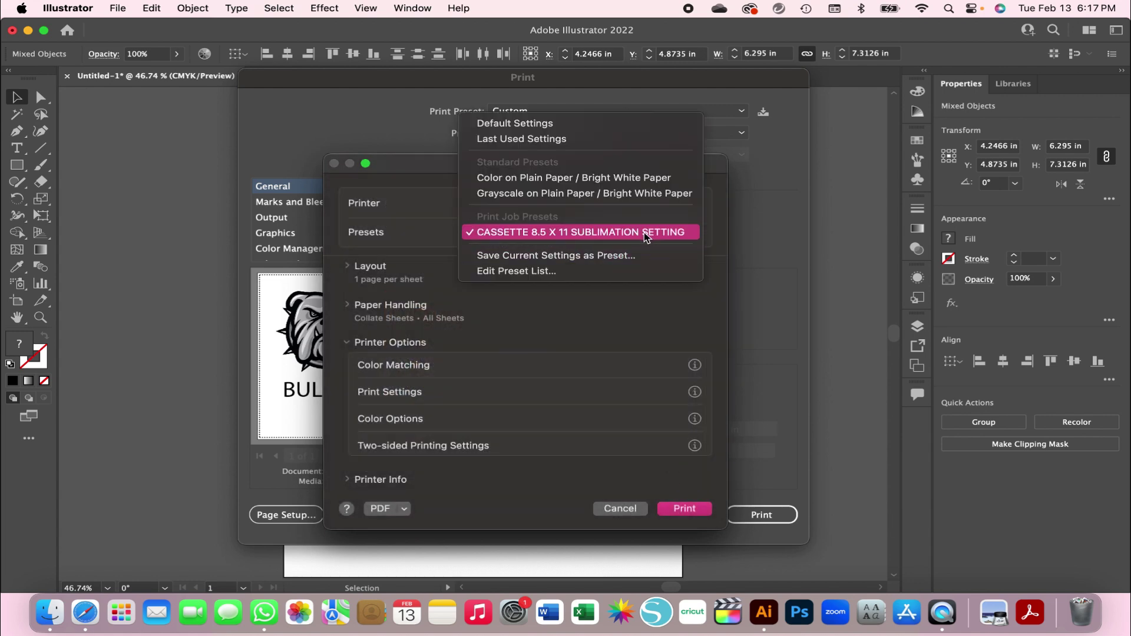
pyautogui.click(661, 233)
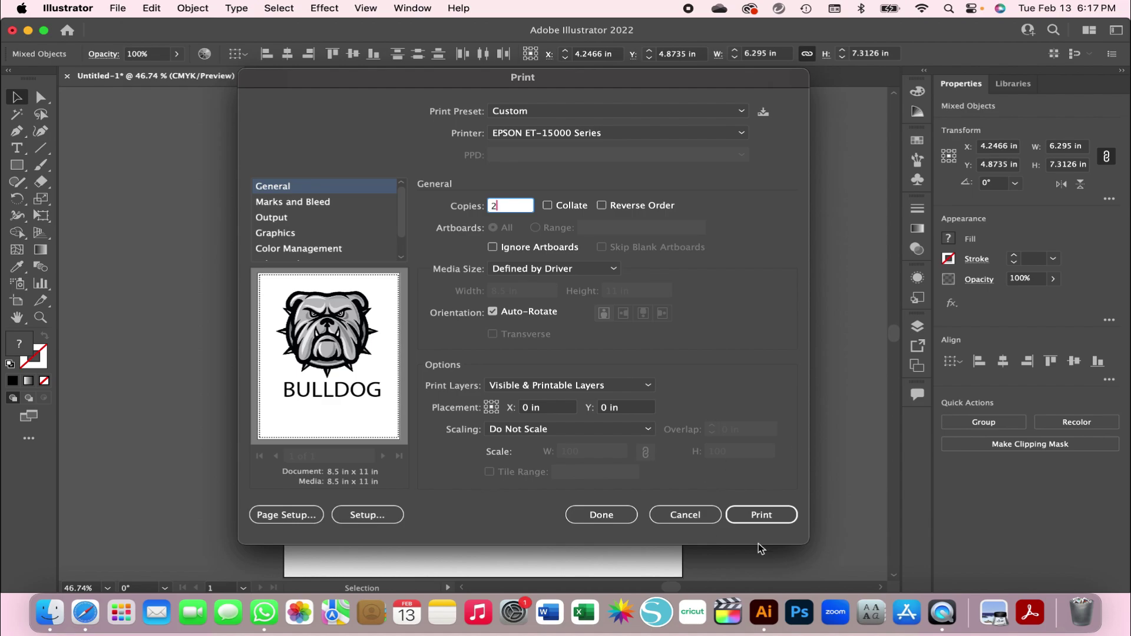
pyautogui.click(761, 516)
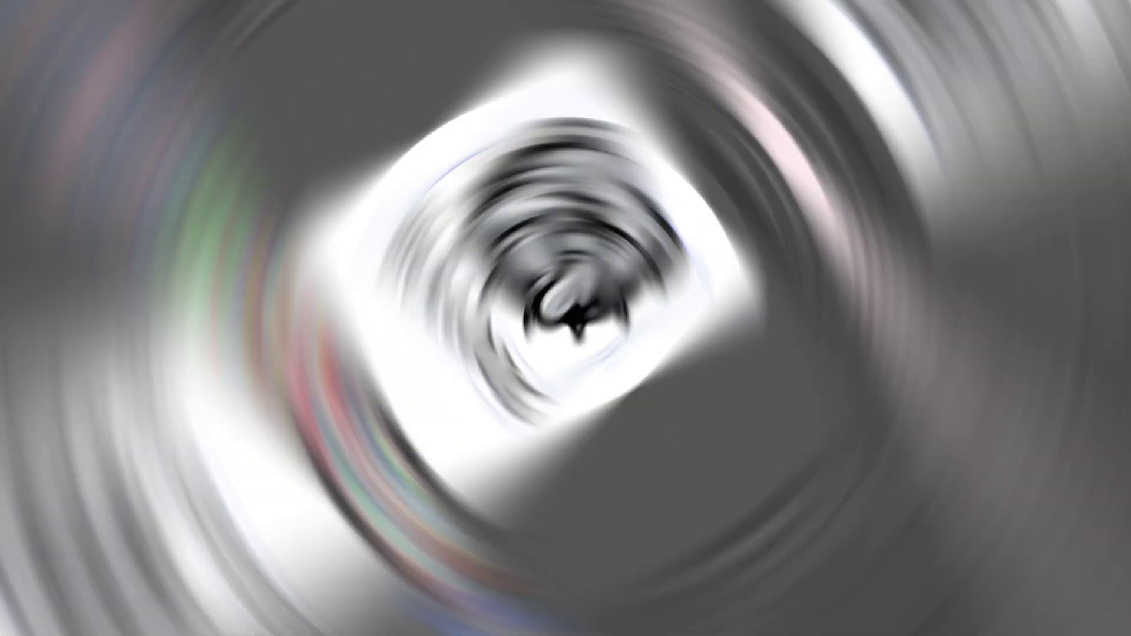